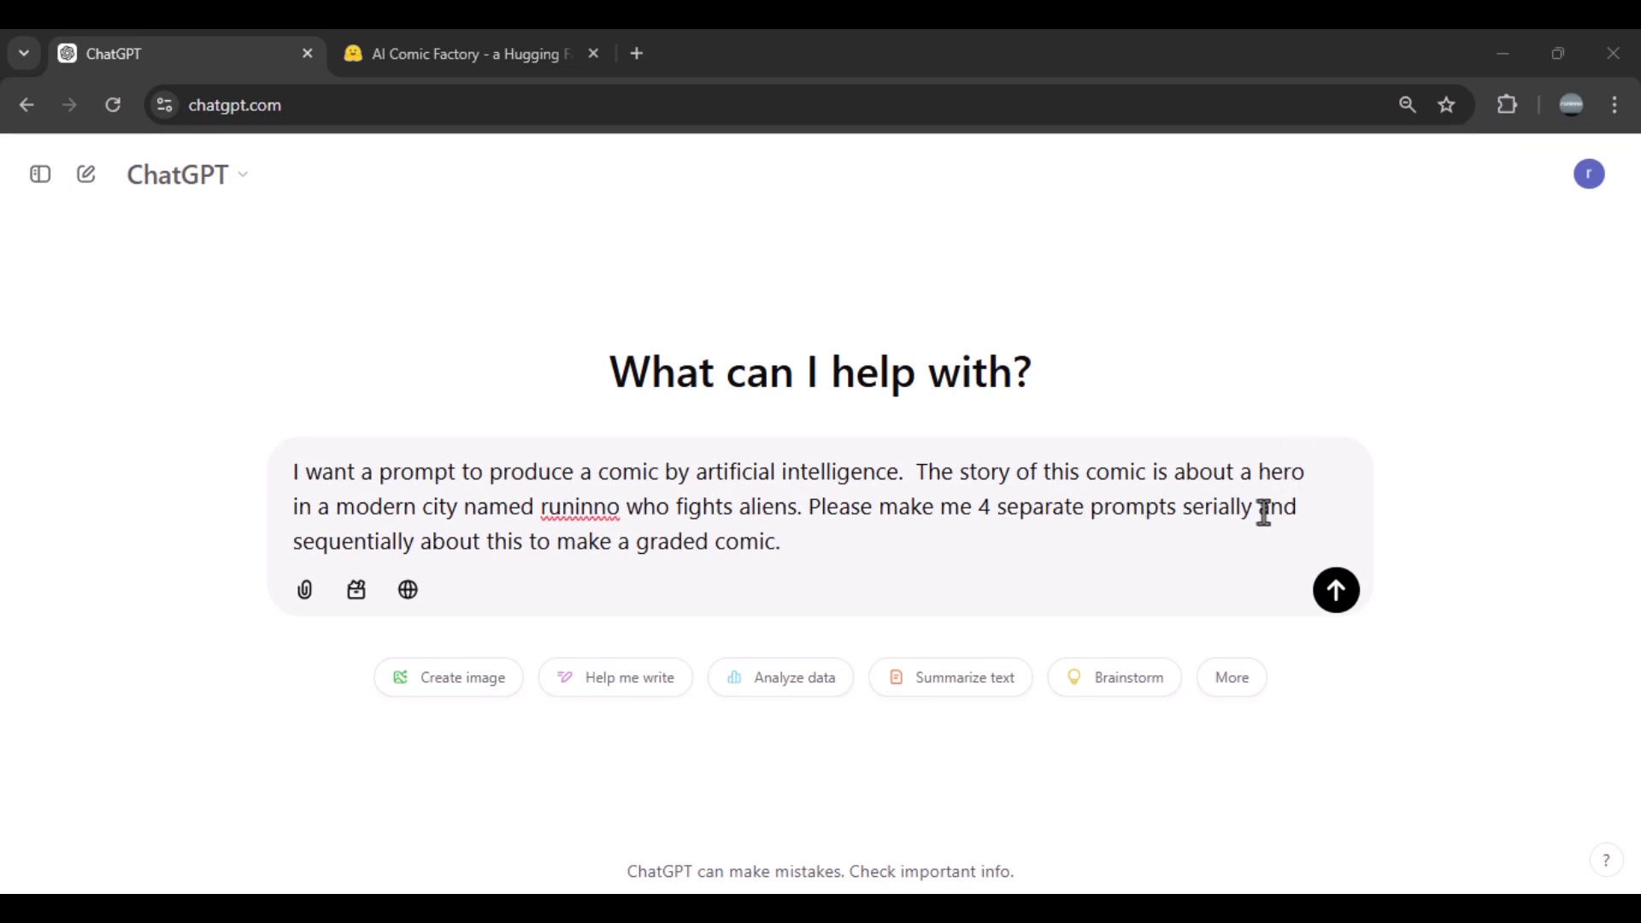
Send ChatGPT the request for four sequential comic prompts about Runinno, a modern-city hero who fights aliens
left_click(1339, 595)
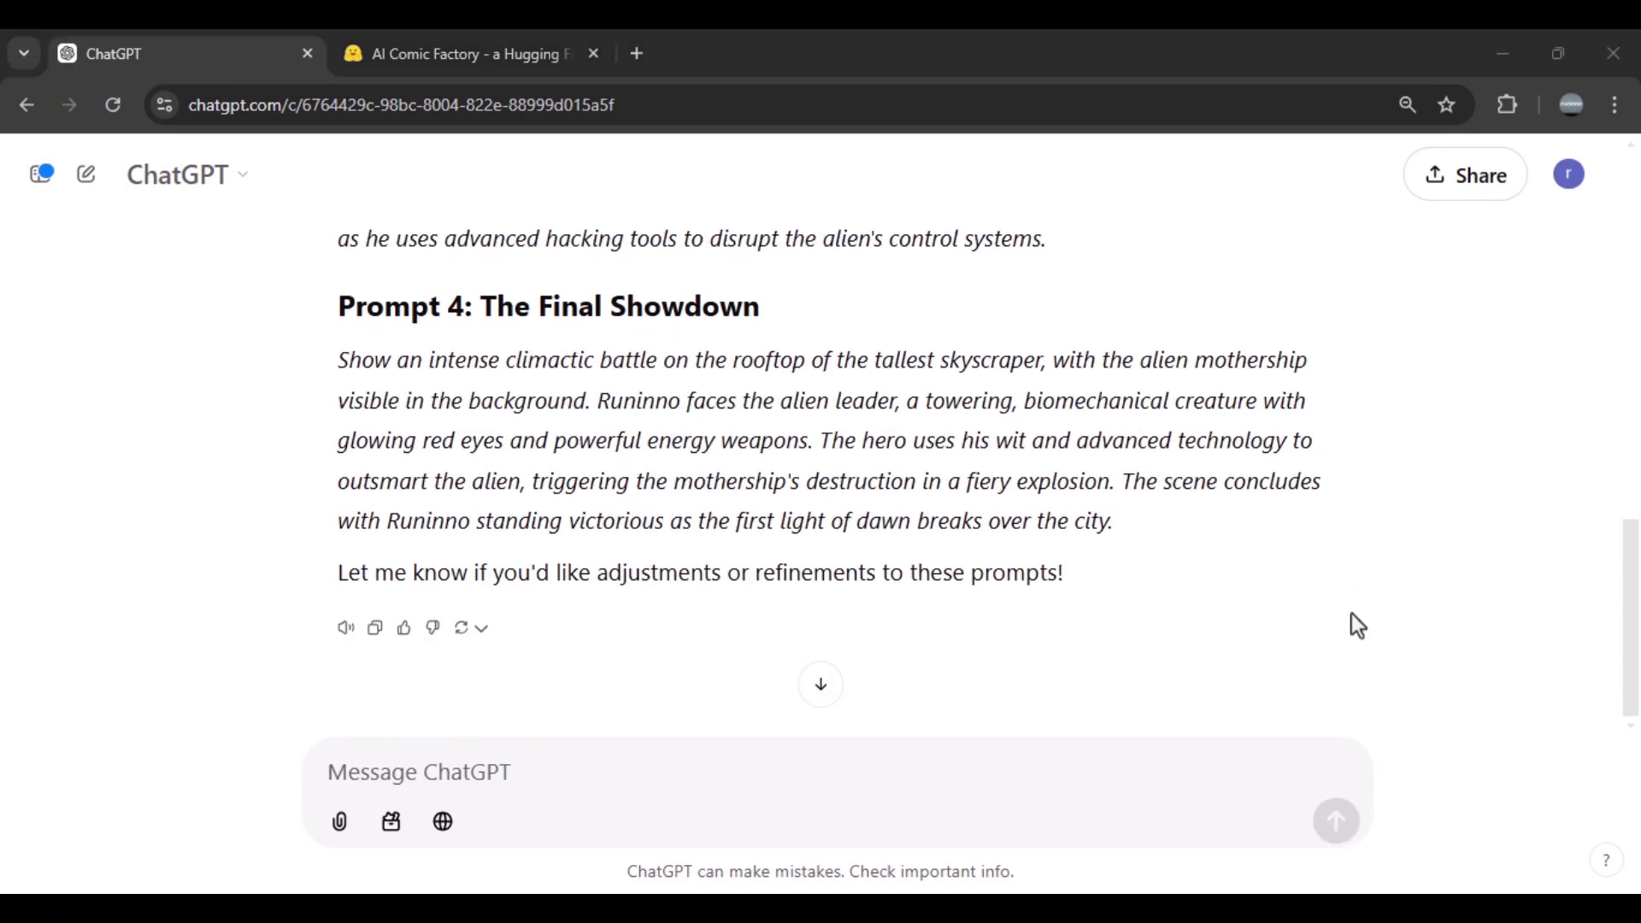
Once ChatGPT lists Prompts 1–4, switch to the AI Comic Factory page
left_click(437, 50)
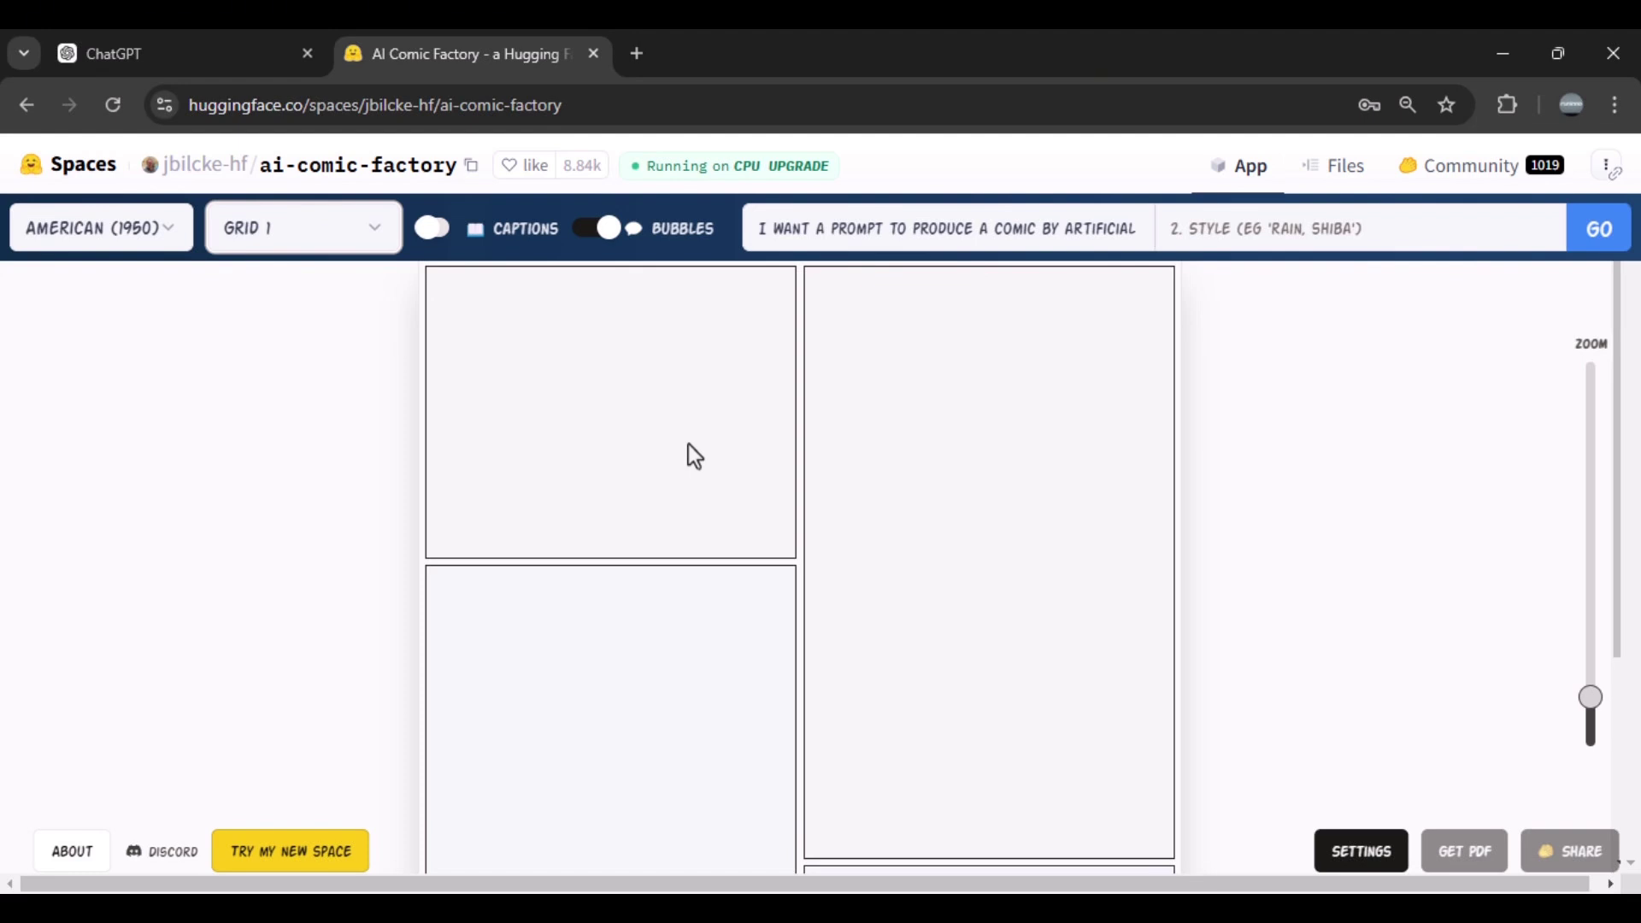
left_click(161, 243)
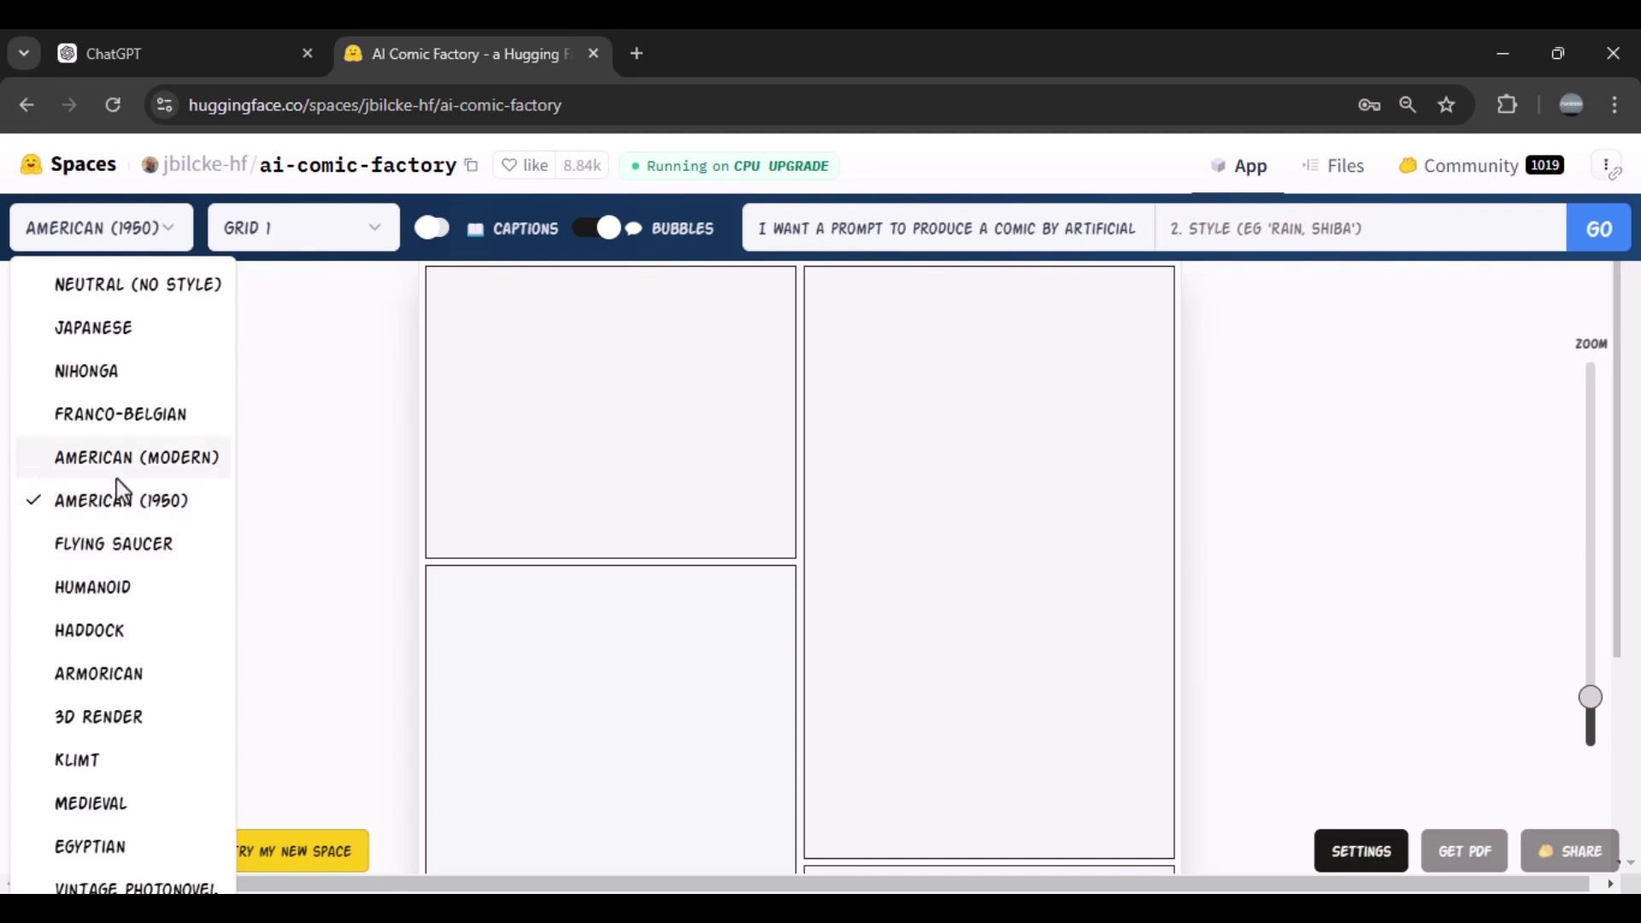
left_click(269, 235)
left_click(303, 229)
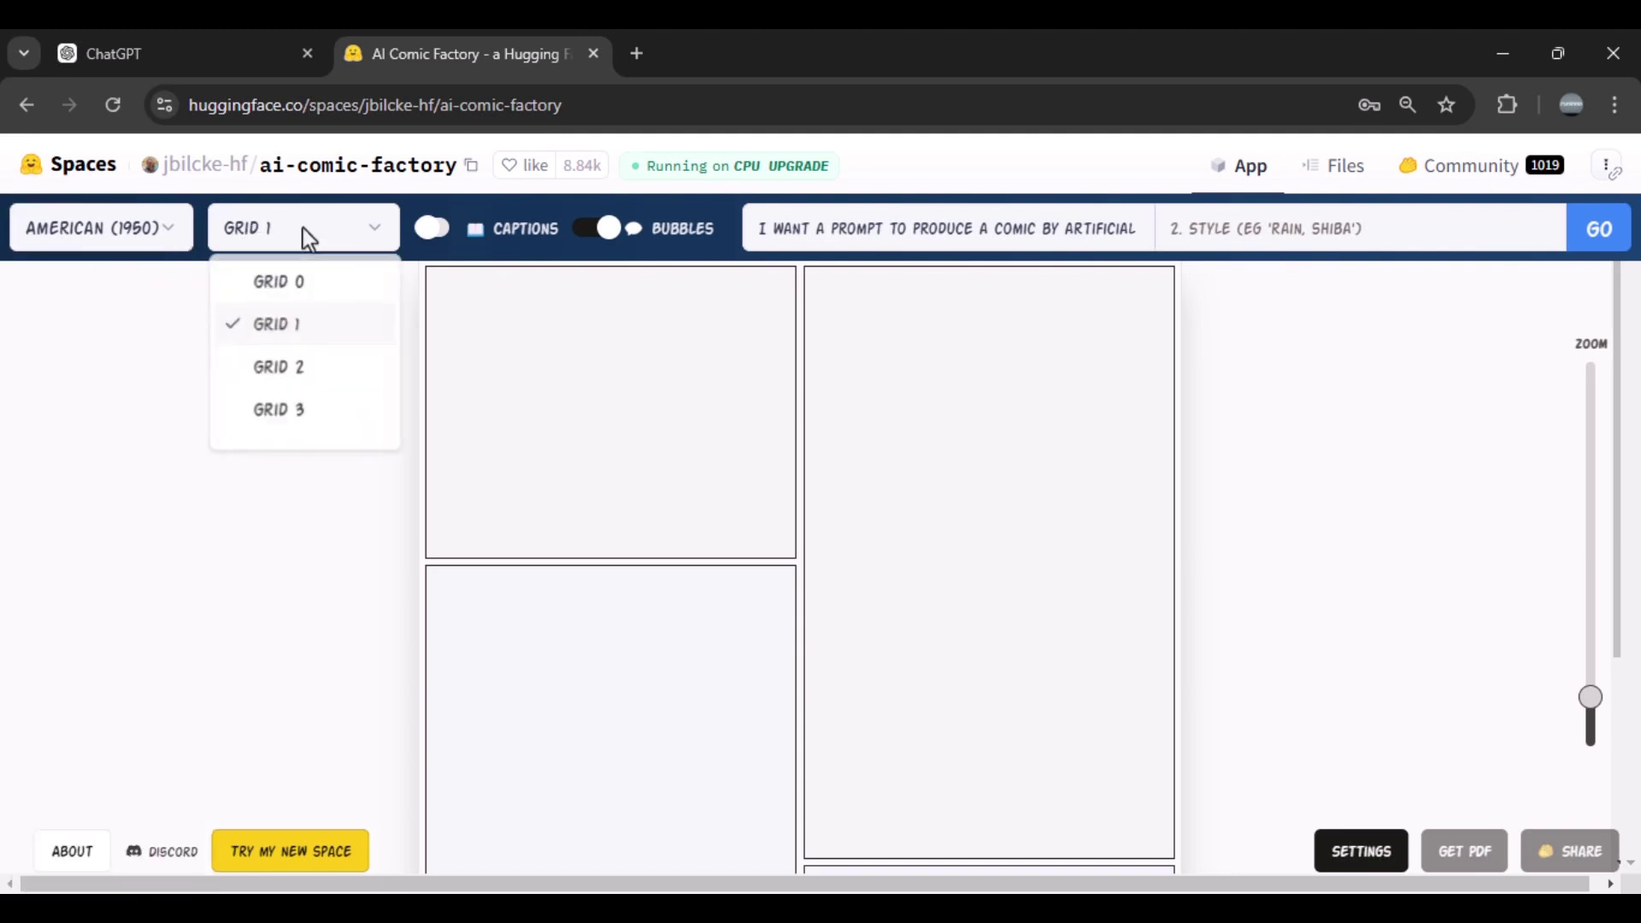
left_click(294, 372)
left_click(283, 241)
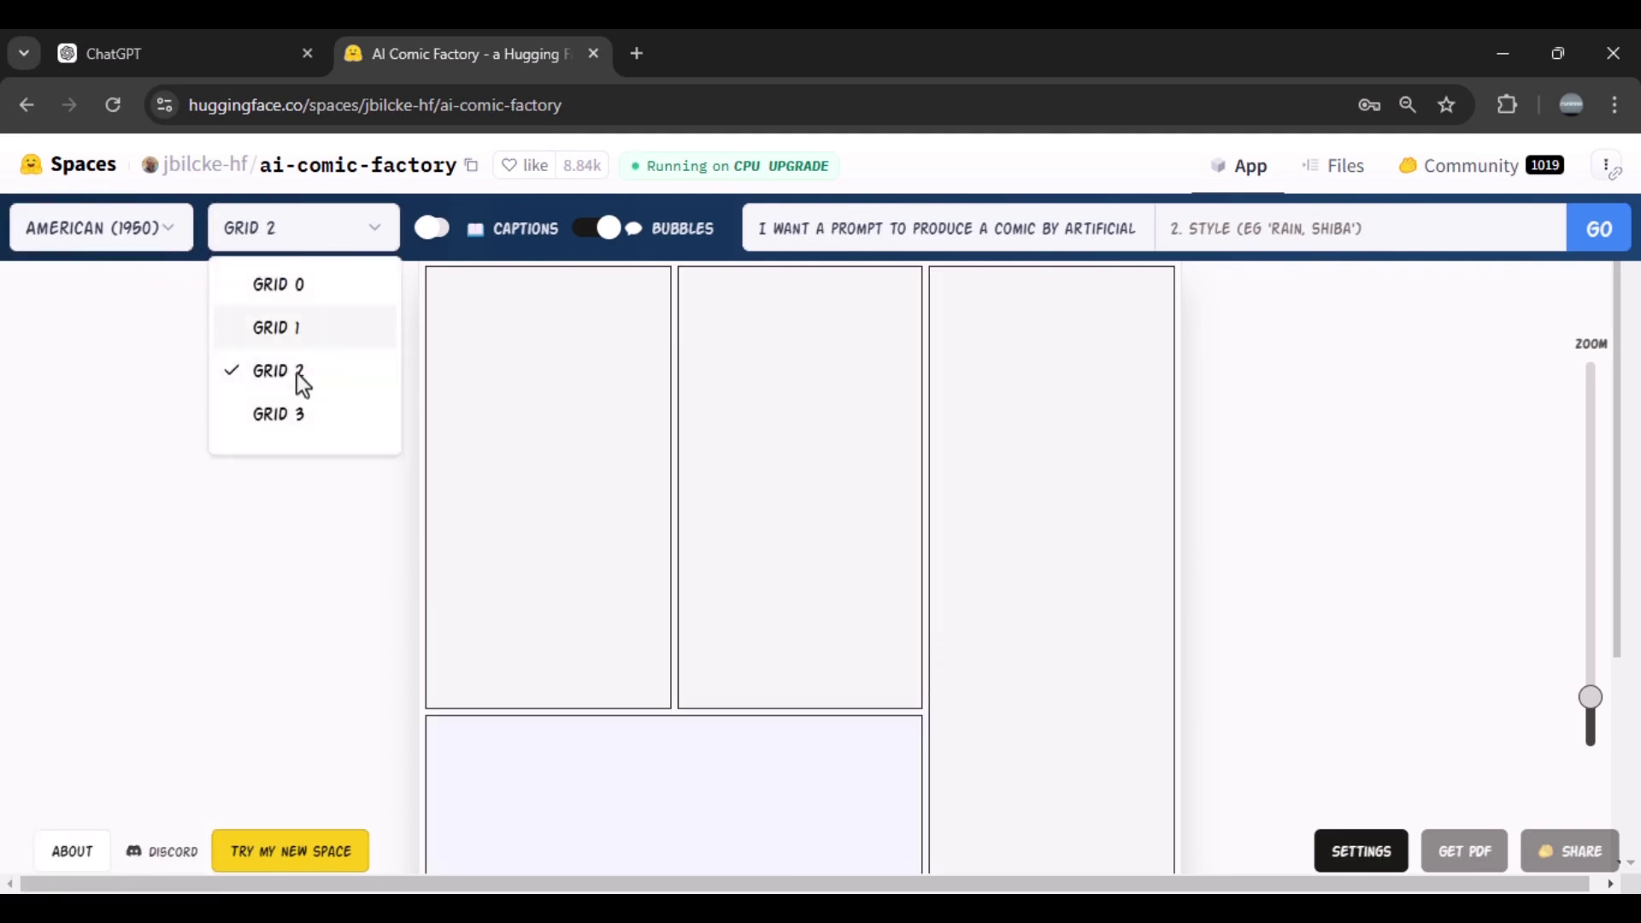
left_click(286, 414)
left_click(293, 246)
left_click(306, 330)
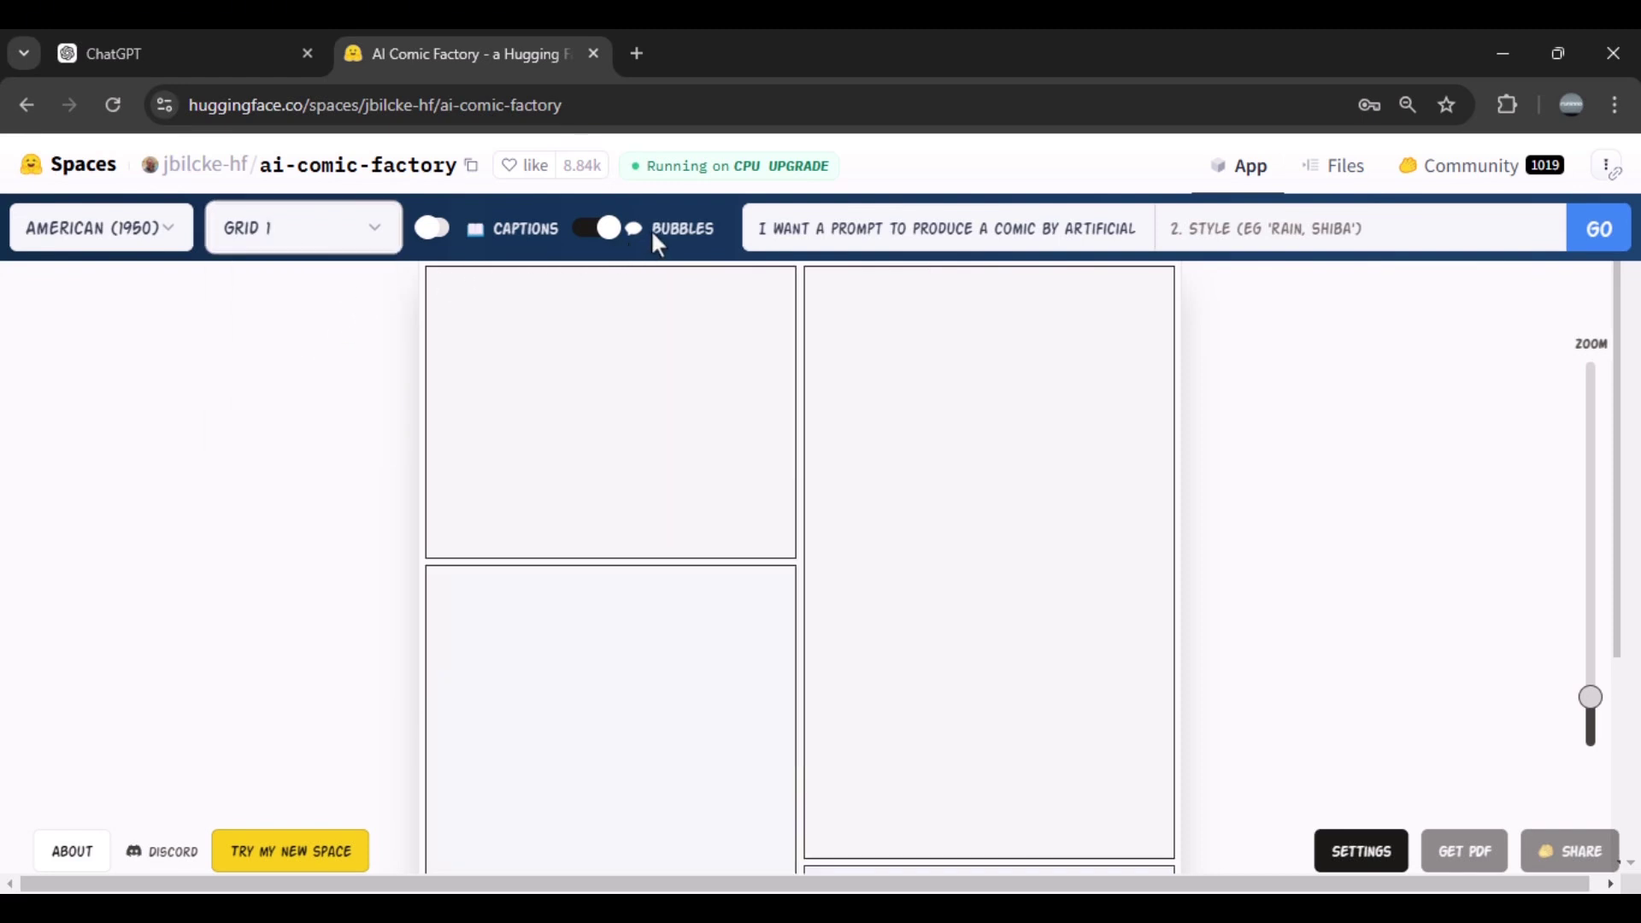
left_click(611, 230)
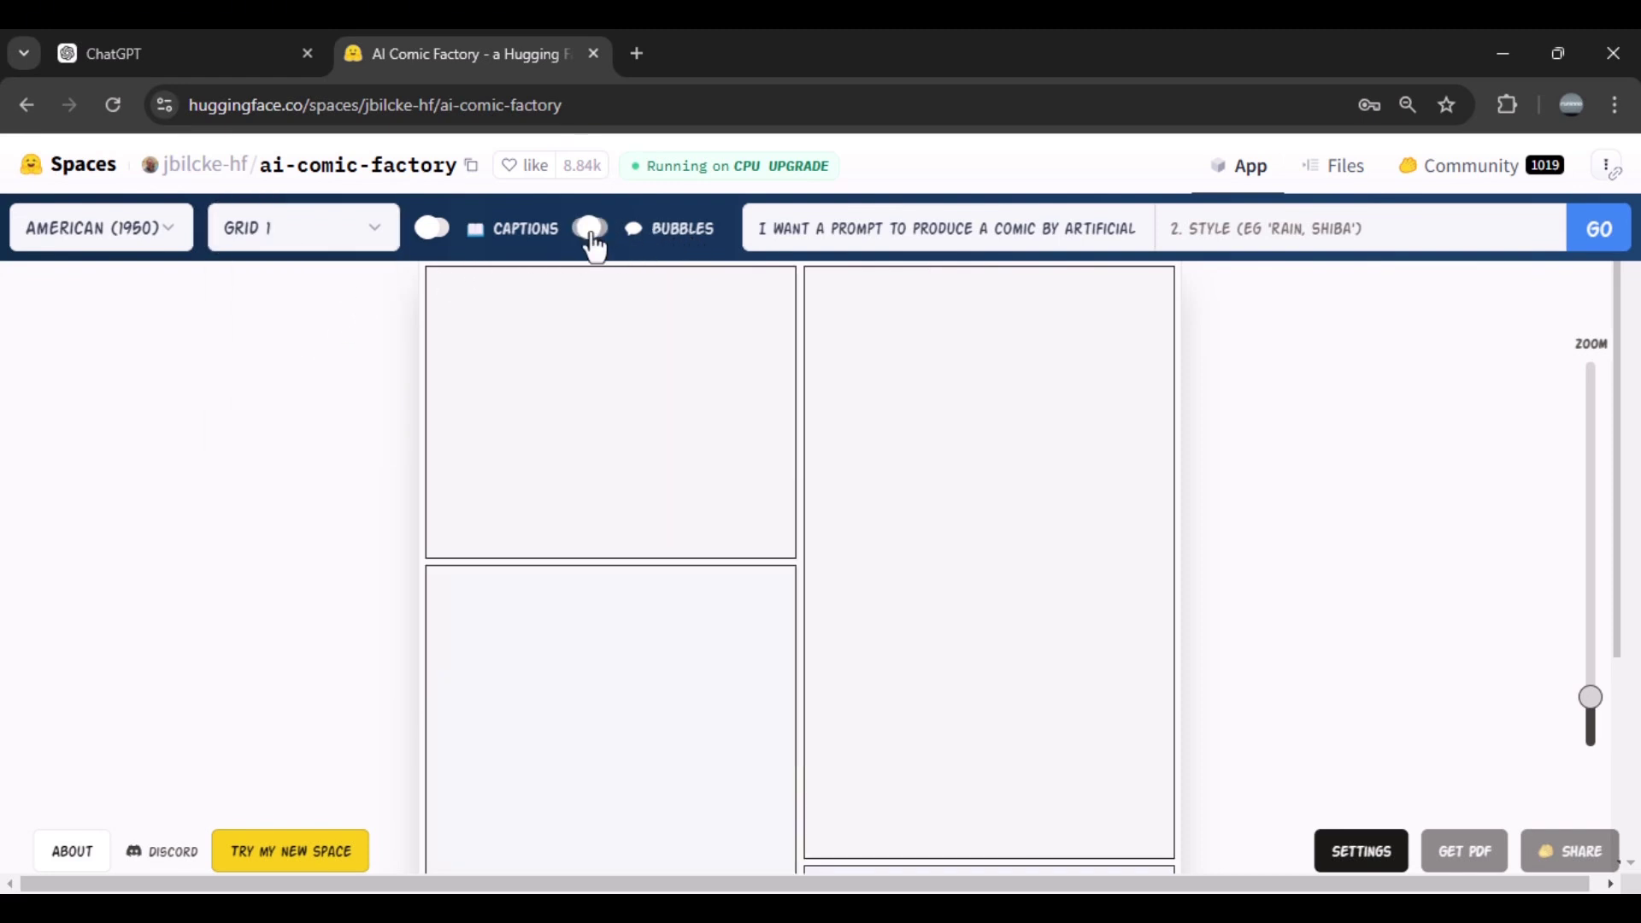
left_click(599, 232)
left_click(423, 242)
left_click(432, 244)
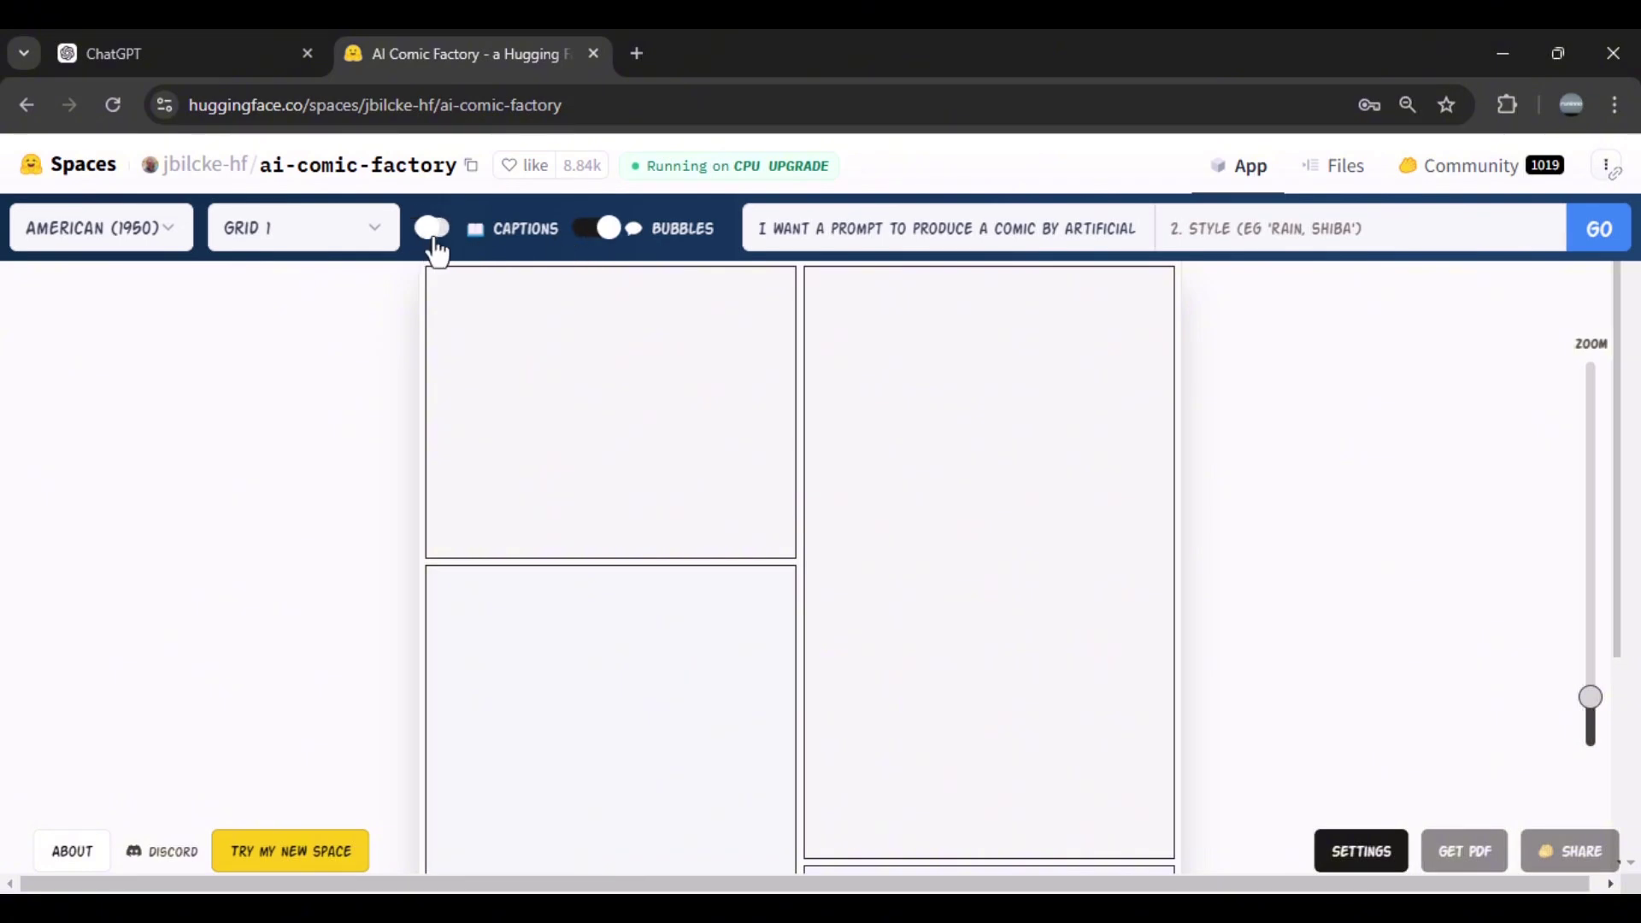
Enter 'epic' as the style description and copy Prompt 1 from the ChatGPT conversation
left_click(801, 231)
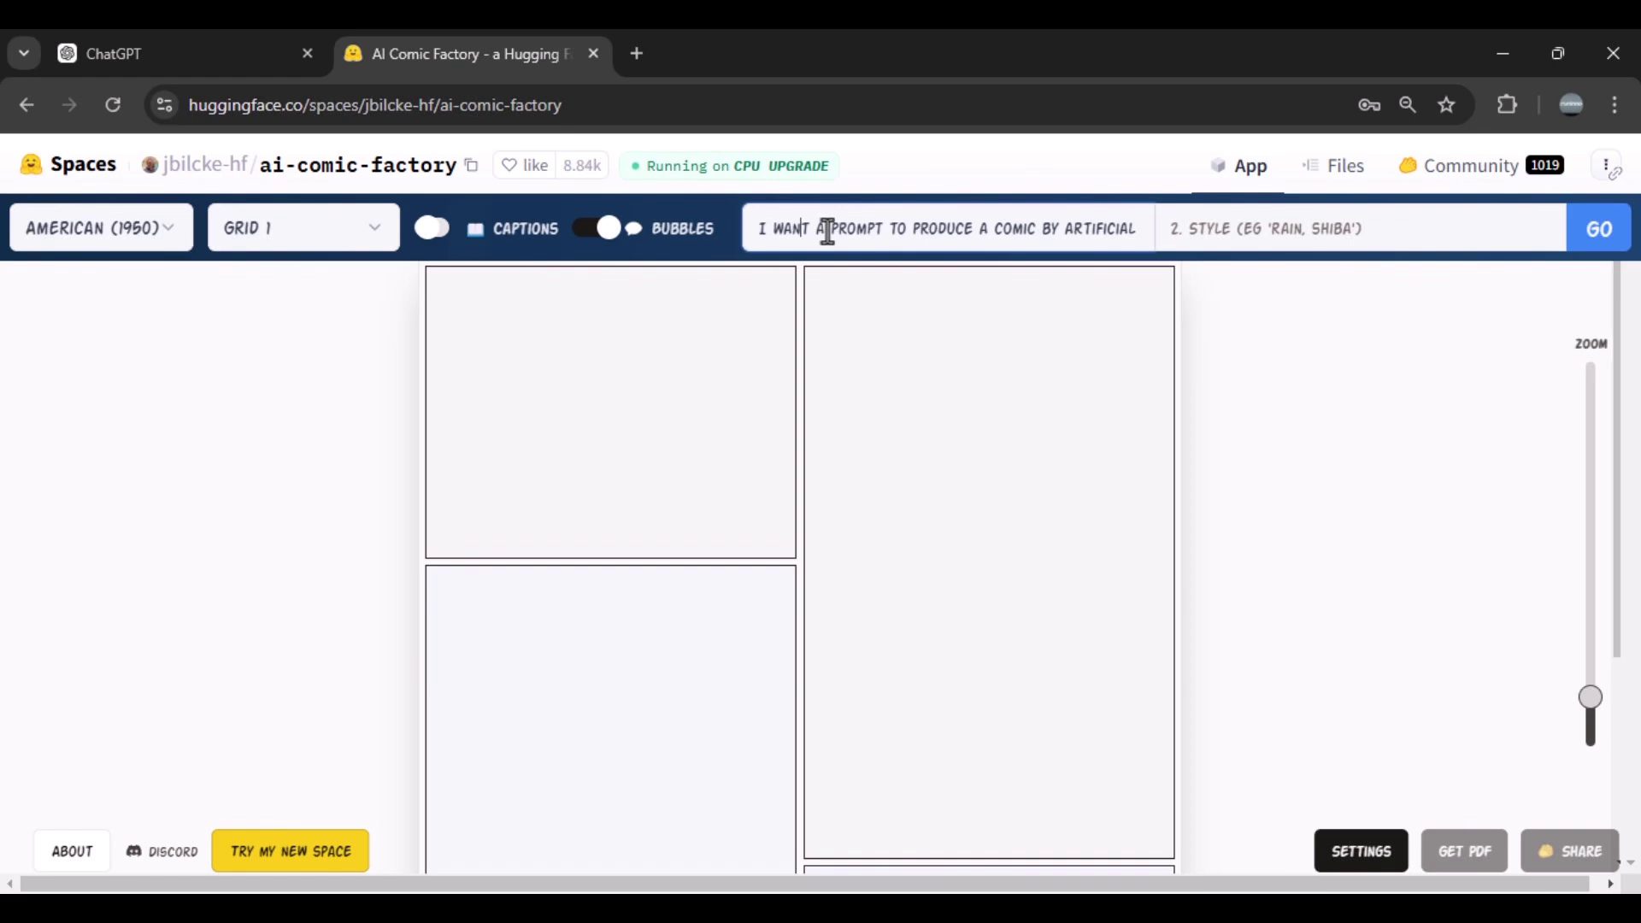
left_click(1210, 232)
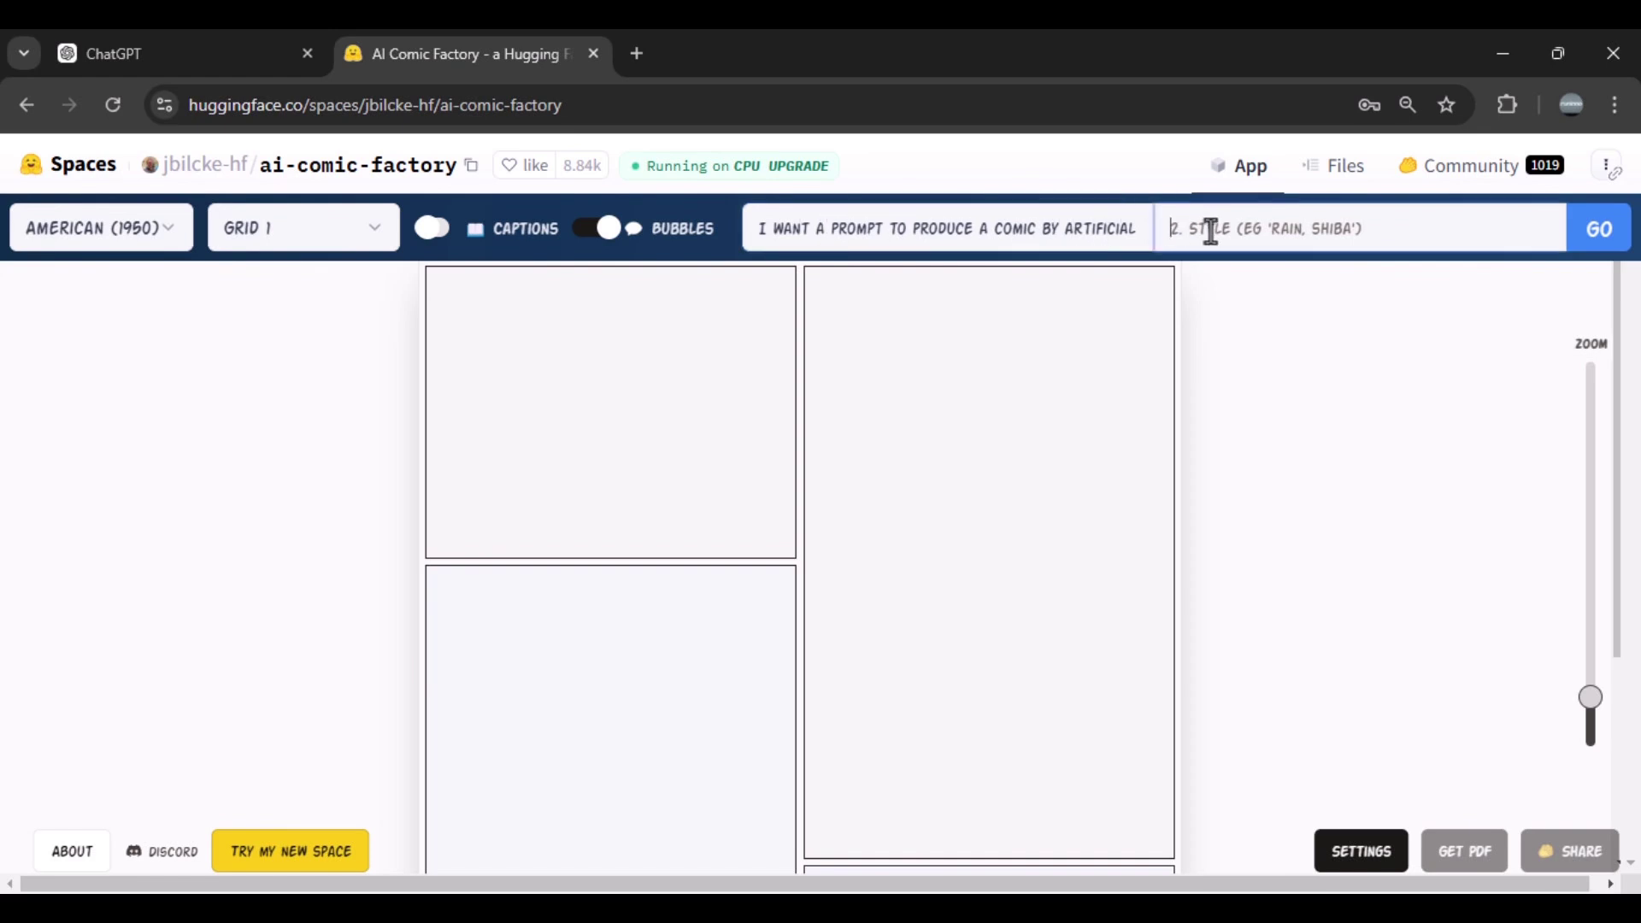
type("epic")
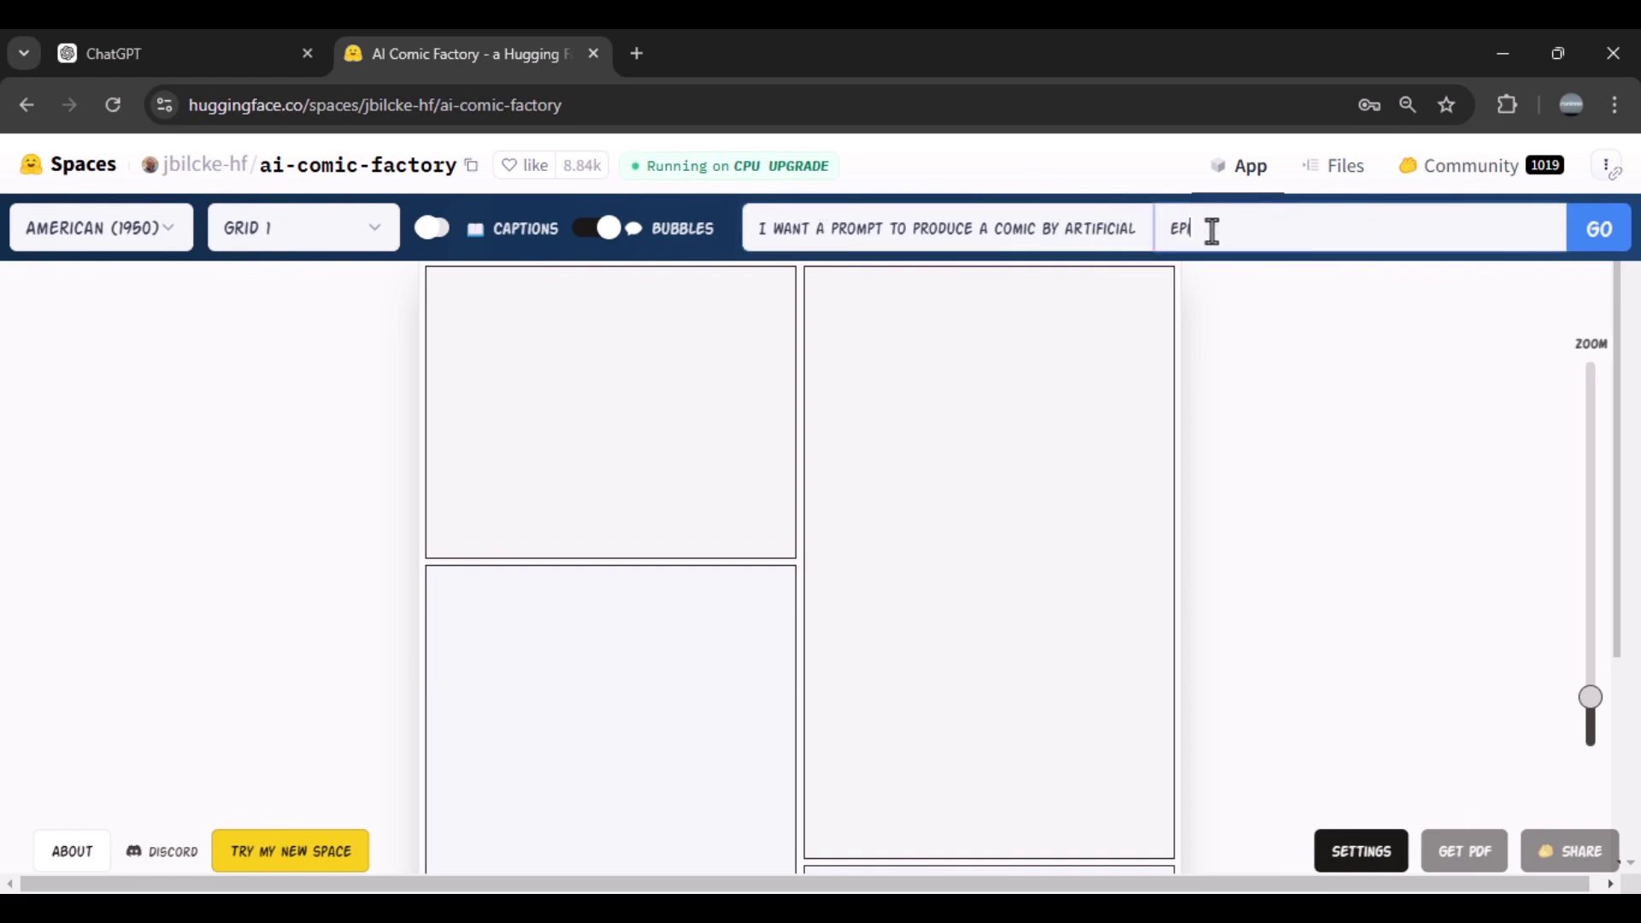
left_click(165, 53)
scroll(671, 410, "up", 13)
scroll(670, 547, "down", 2)
left_click_drag(436, 557, 323, 400)
Replace the story prompt with ChatGPT's Prompt 1 and generate it in Franco-Belgian style
left_click(438, 39)
triple_click(912, 224)
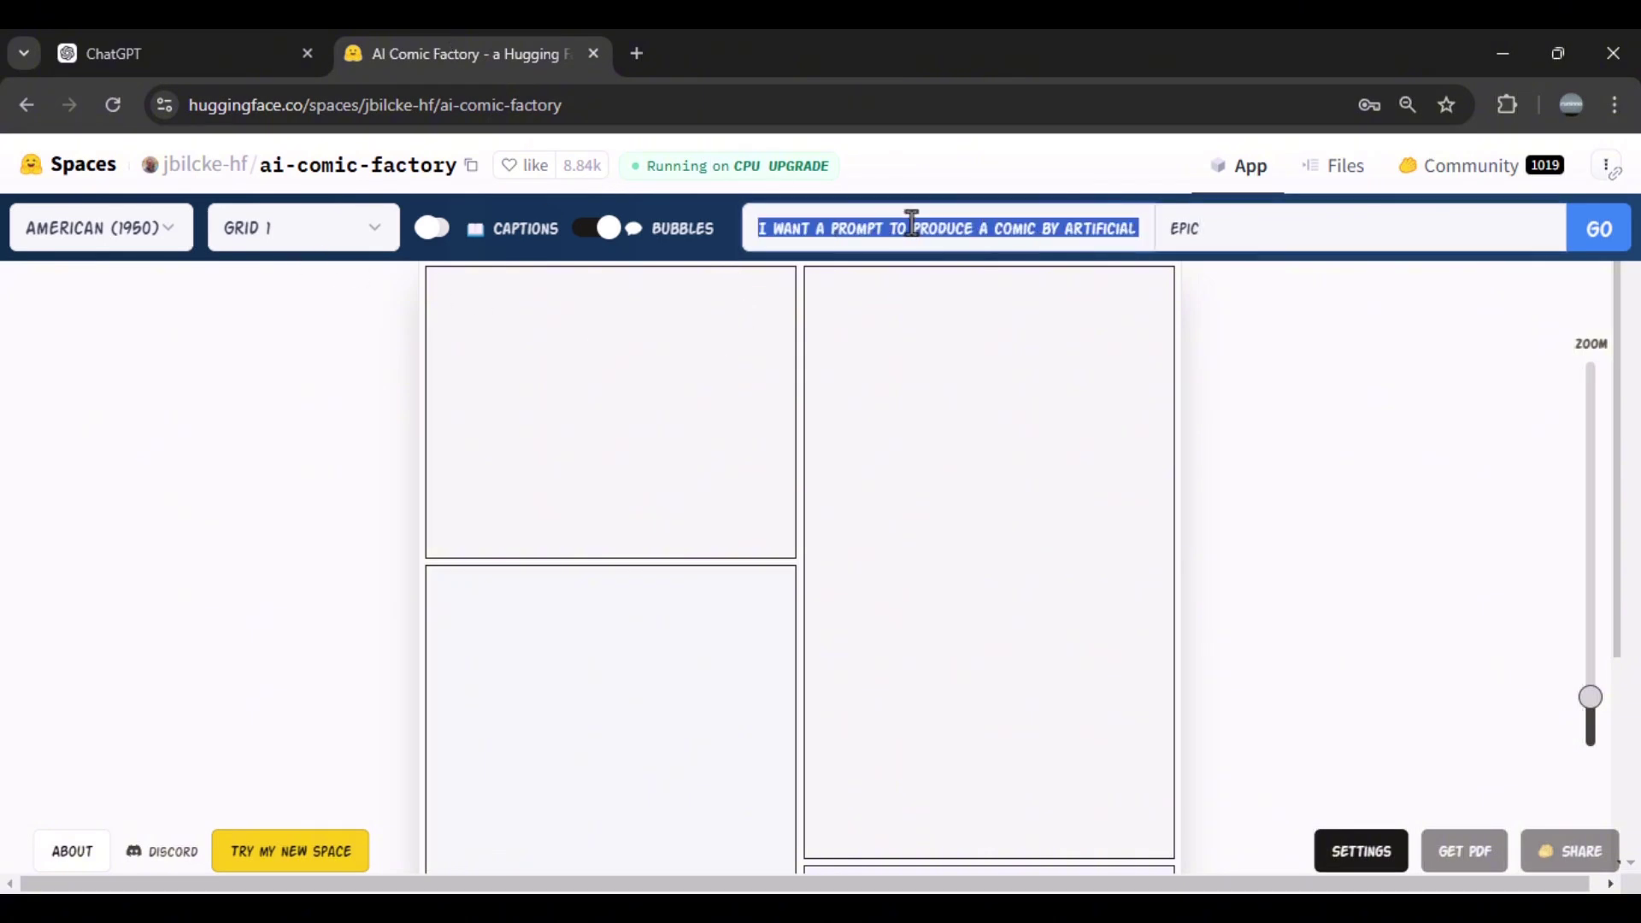
key("BackSpace")
key("ctrl+v")
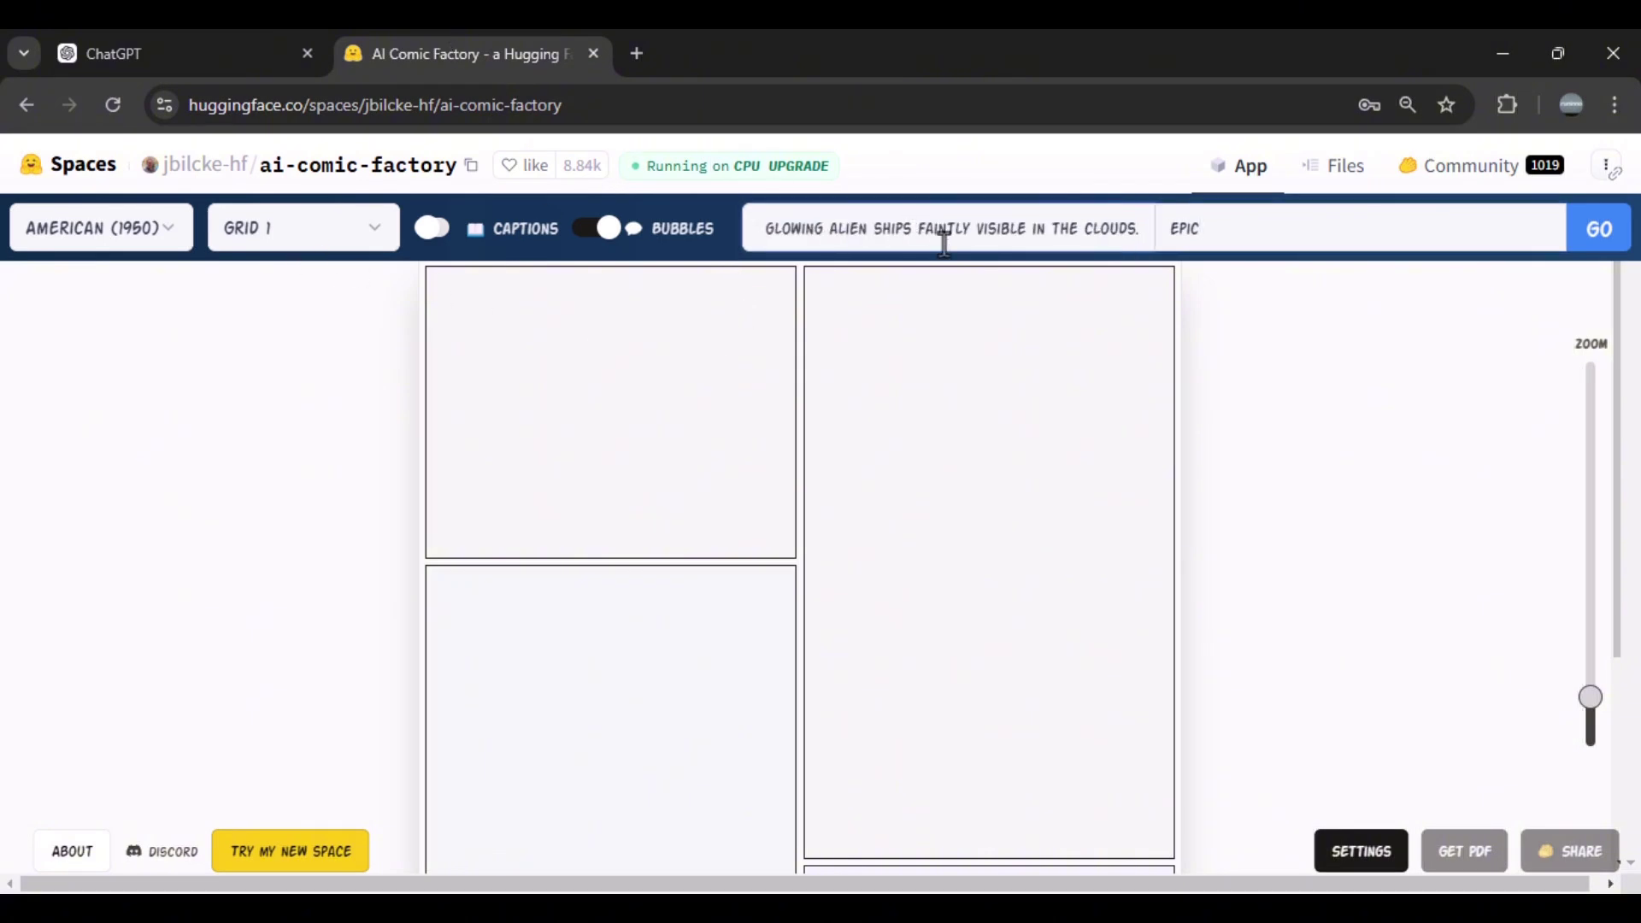
left_click(127, 240)
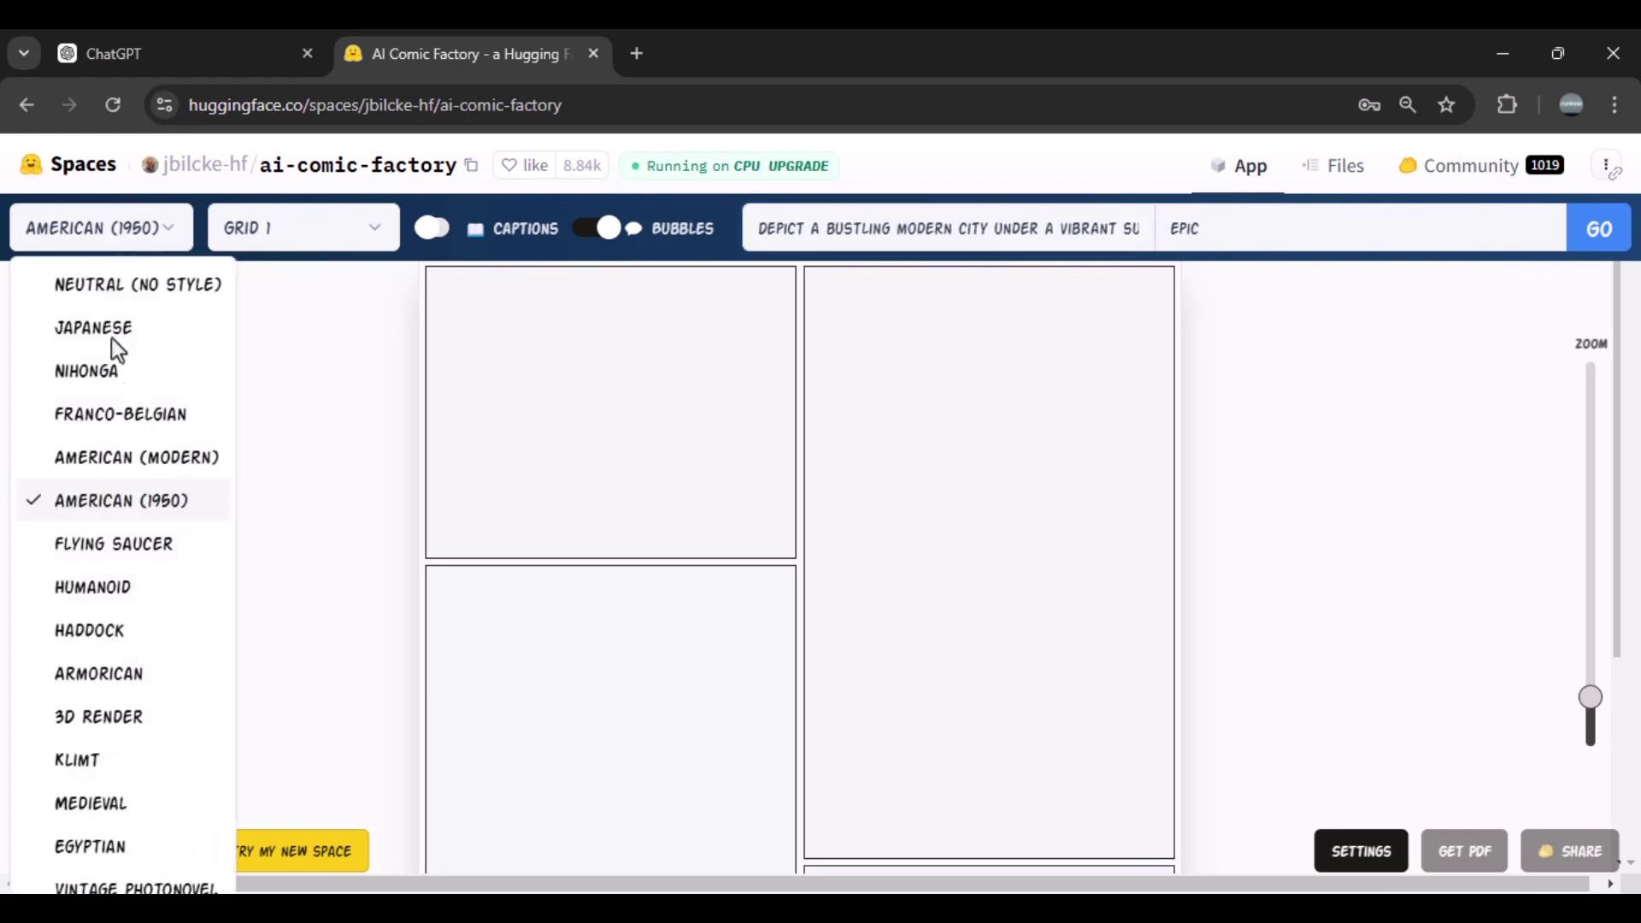
left_click(116, 417)
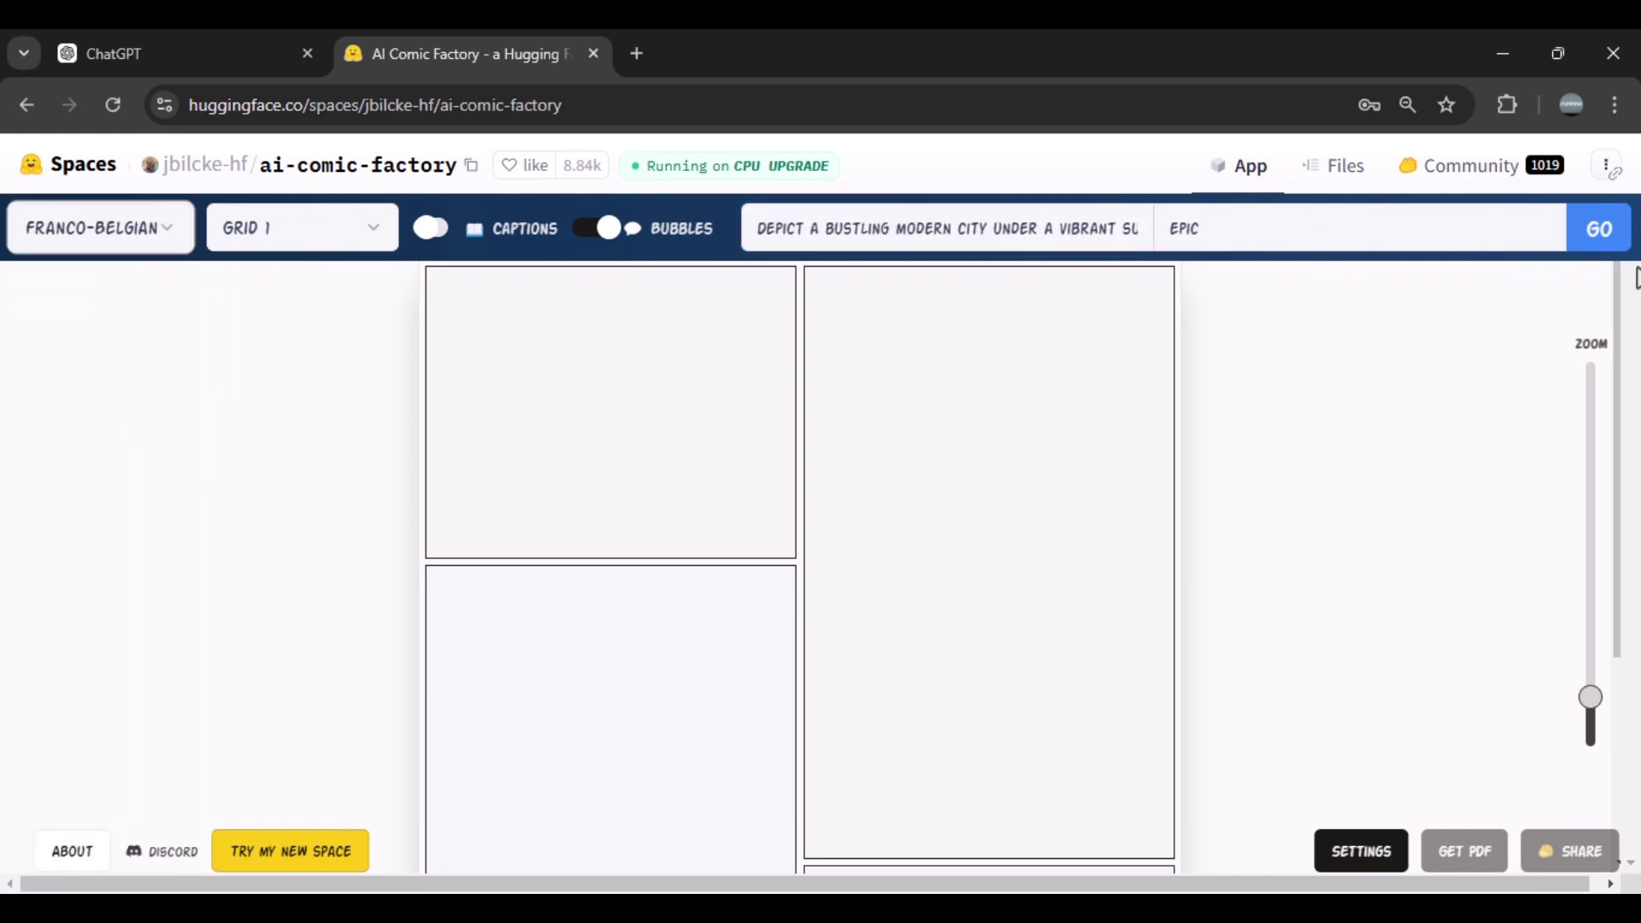
left_click(1612, 234)
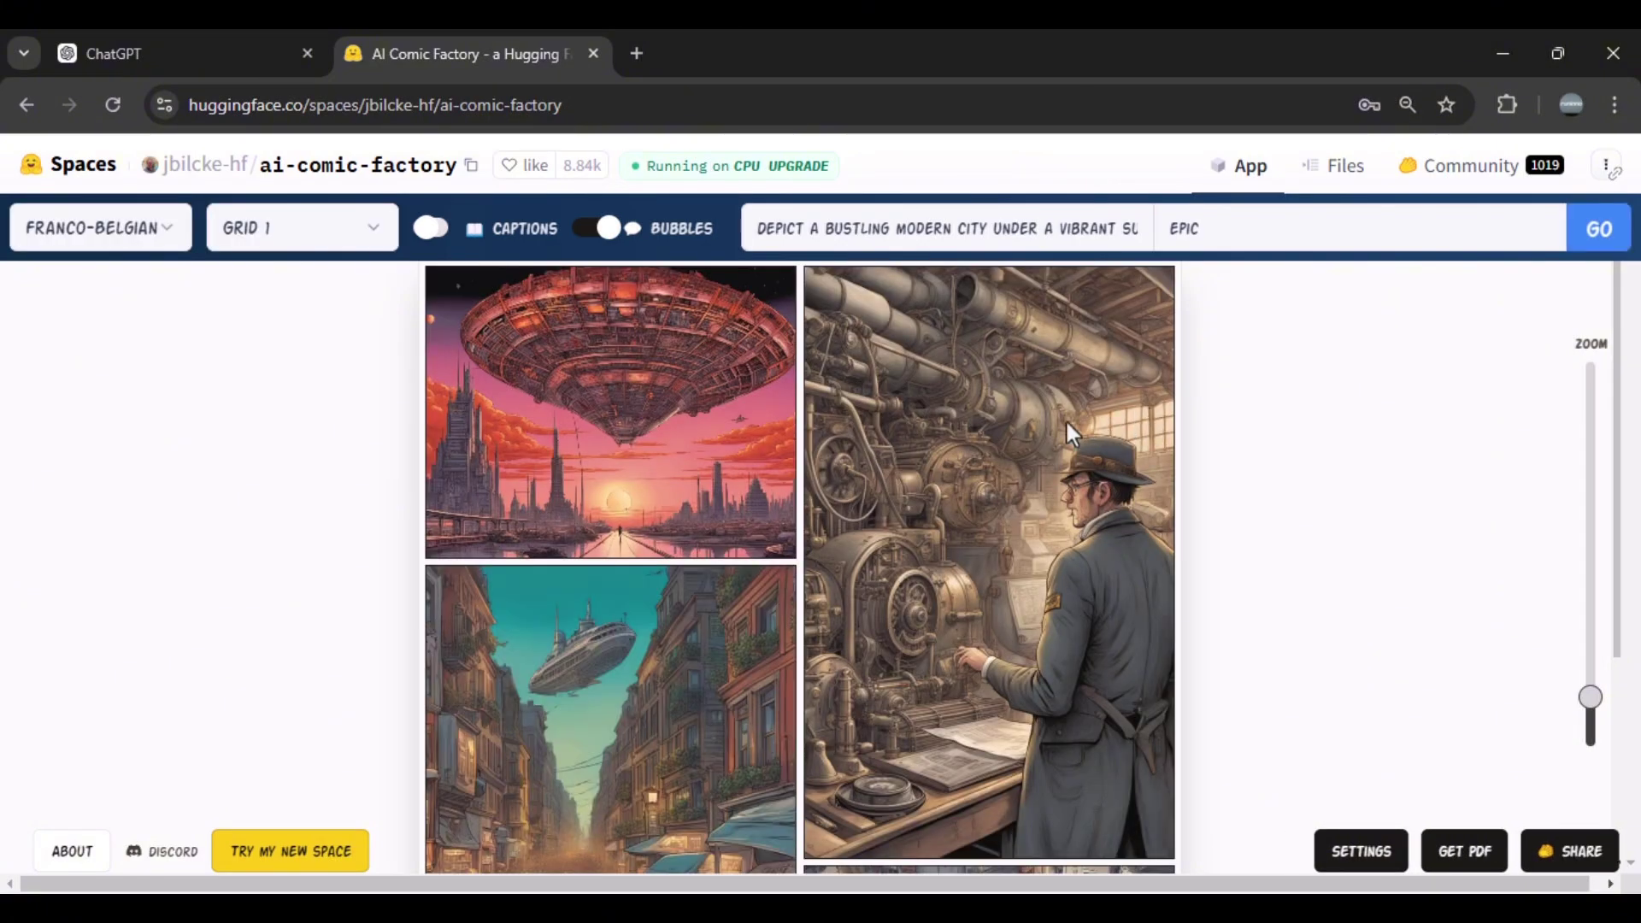
Redraw the lower-left street panel into a green alien ship over a crowd, then open it for editing
scroll(1065, 419, "down", 3)
scroll(1068, 436, "up", 3)
mouse_move(593, 629)
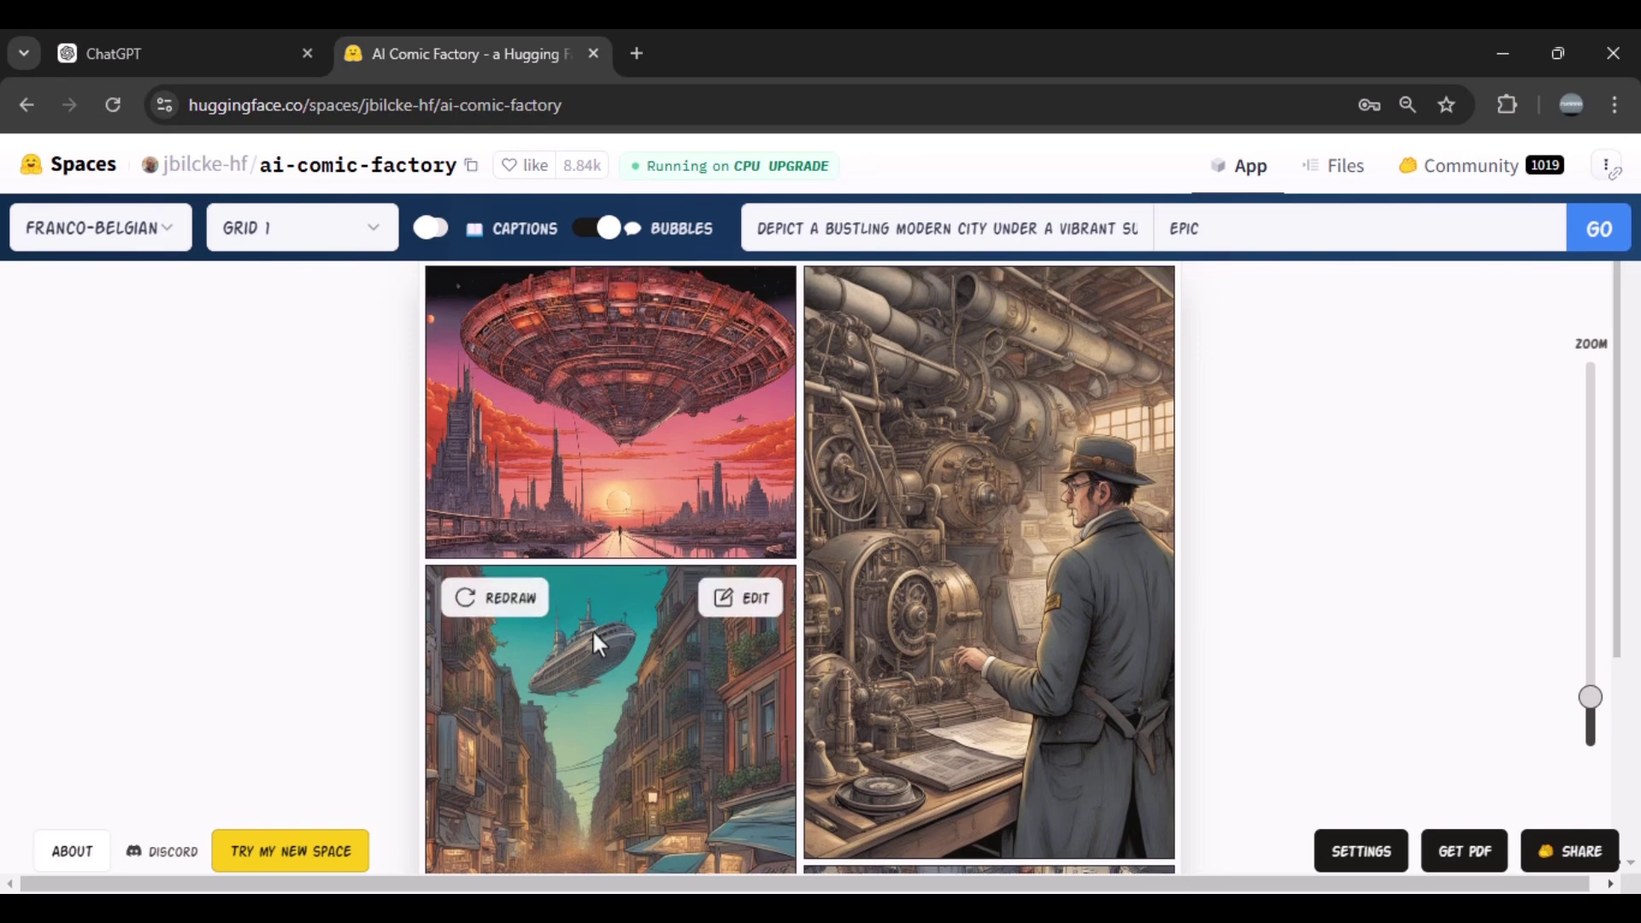
scroll(592, 629, "down", 1)
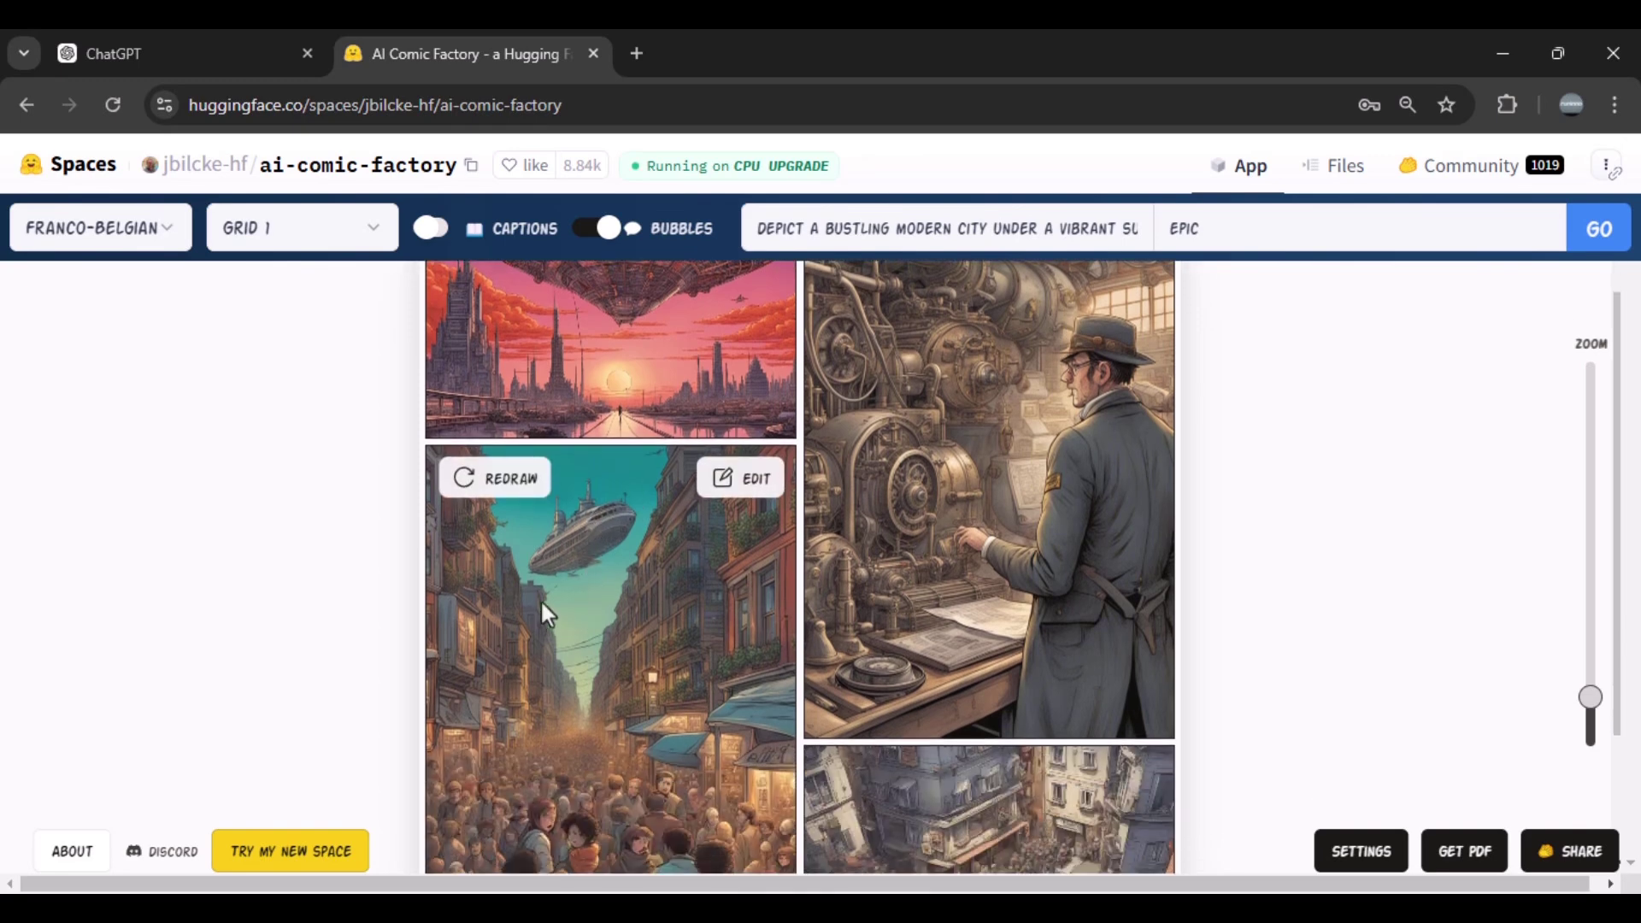
left_click(500, 483)
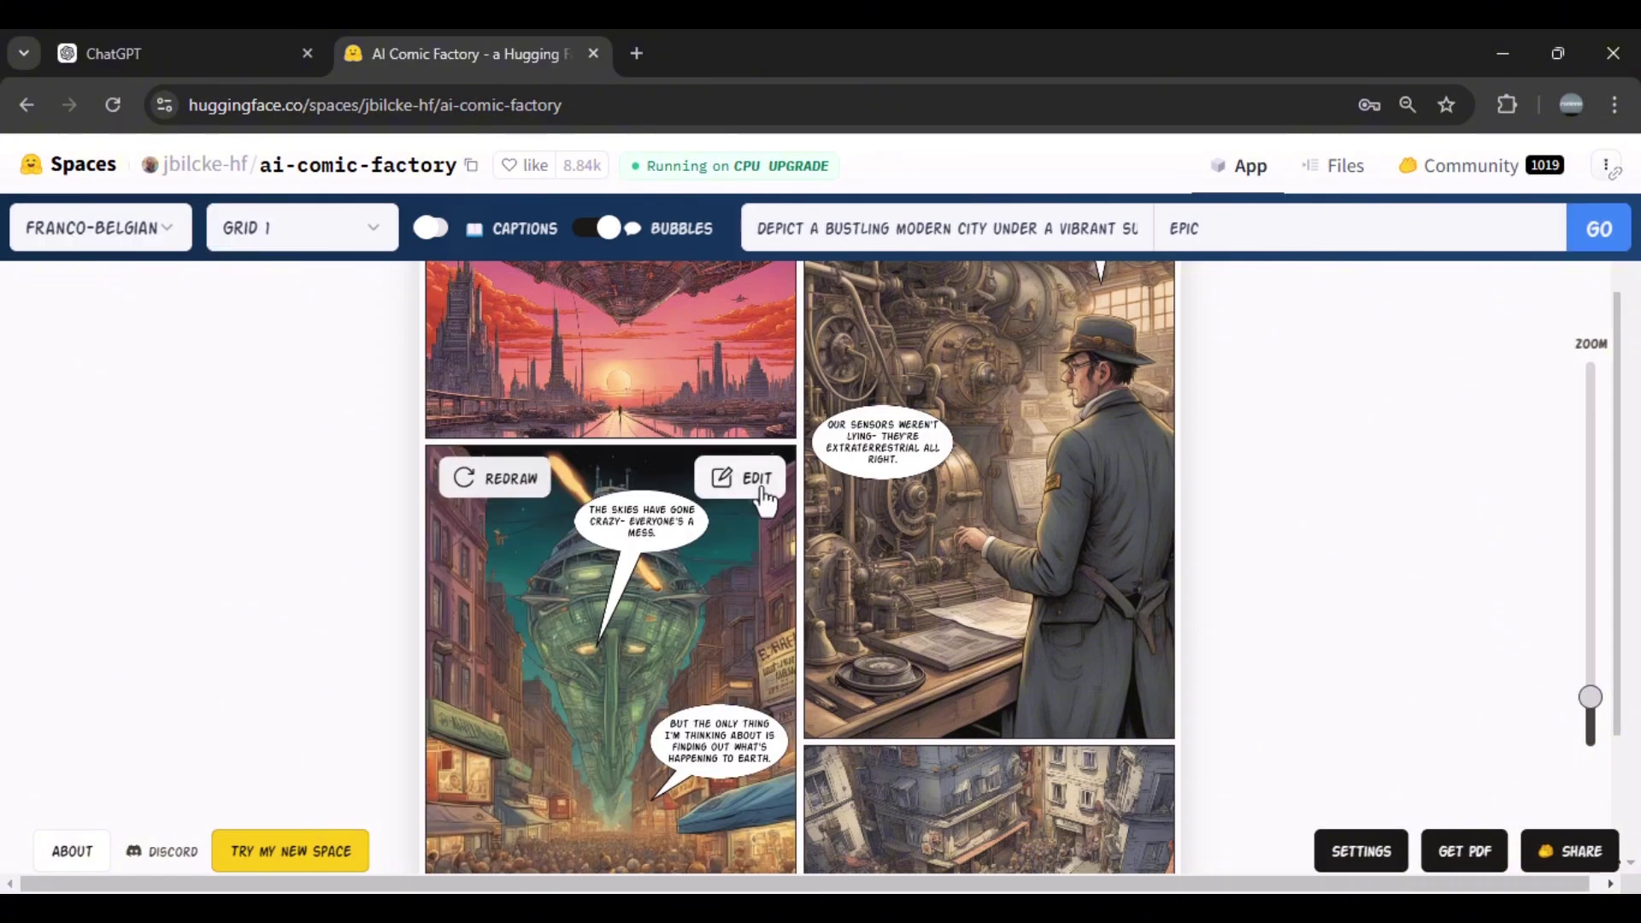
left_click(763, 496)
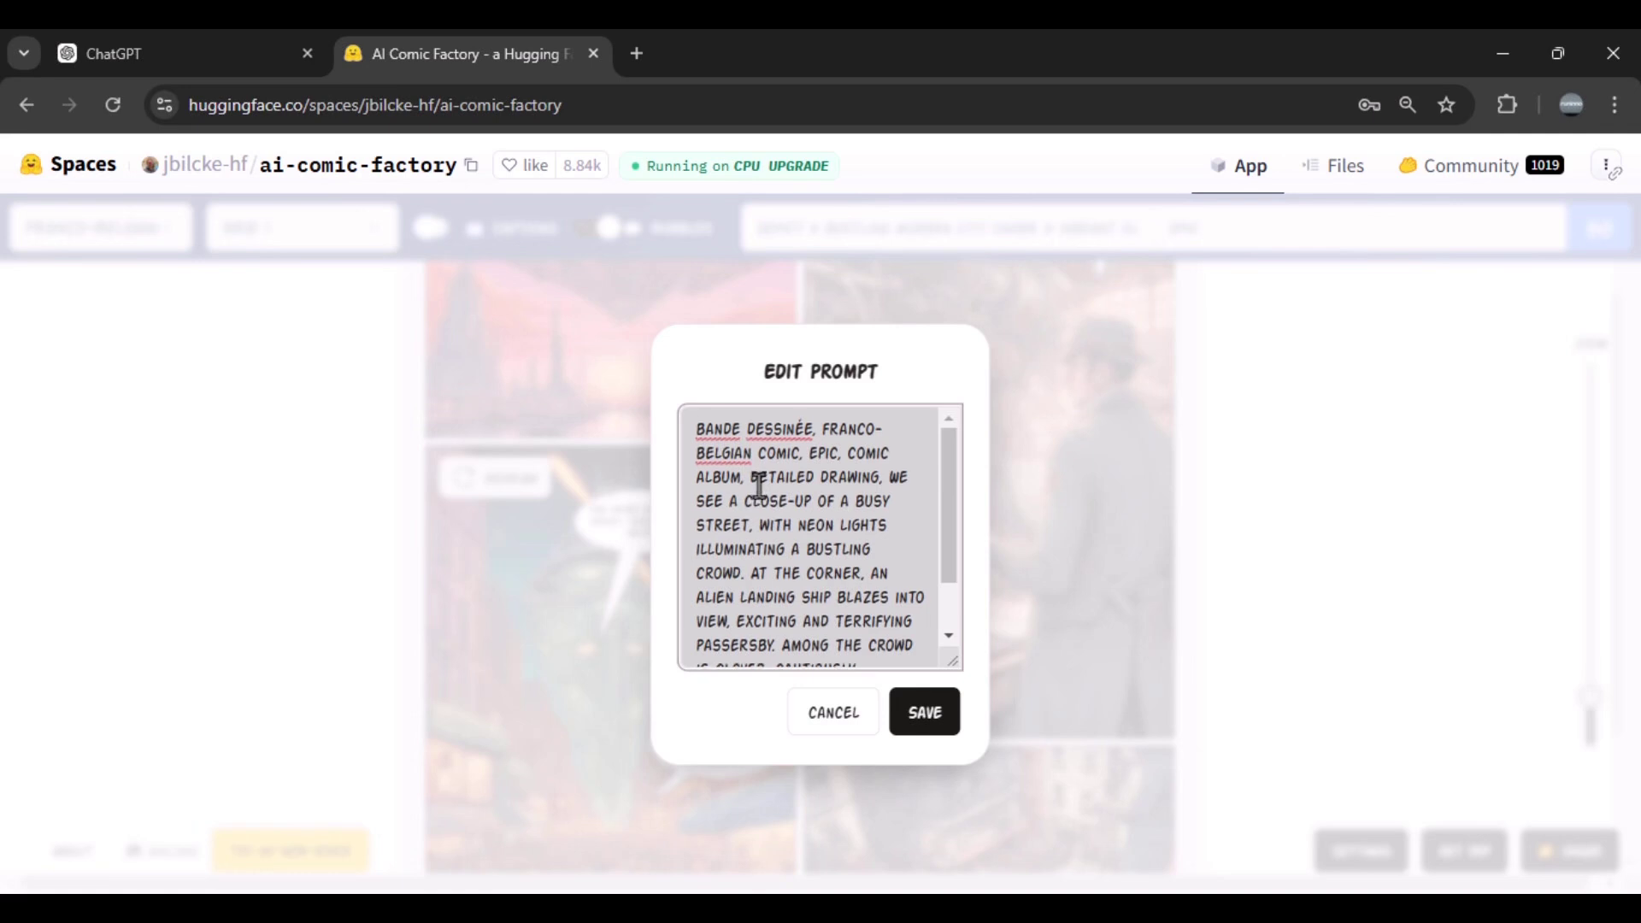
scroll(758, 485, "down", 1)
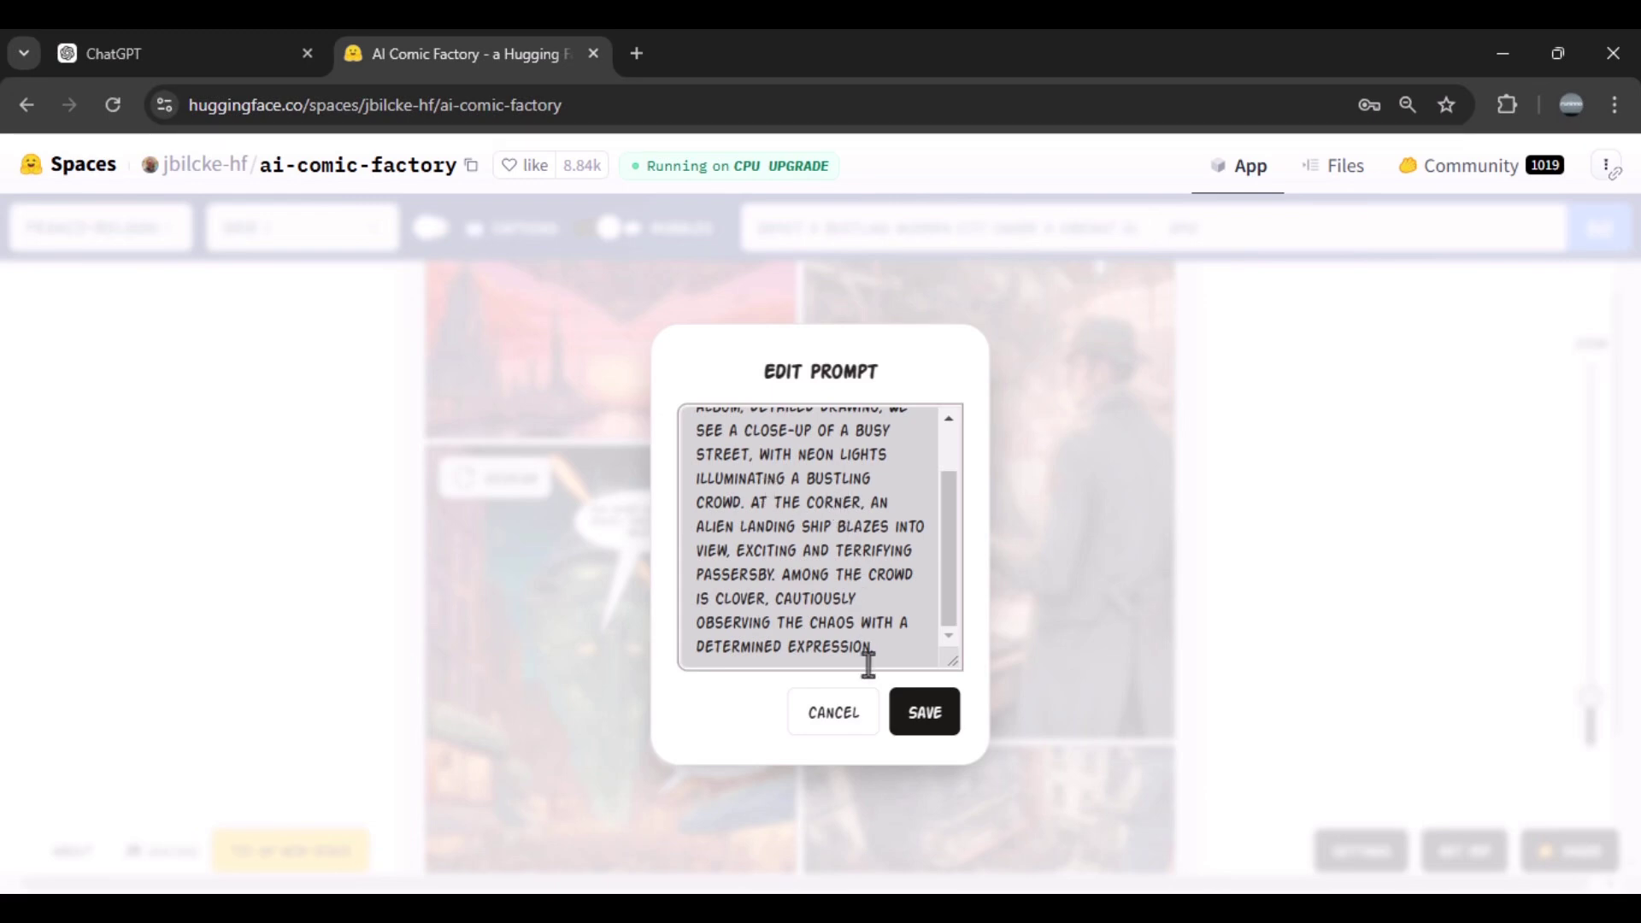
left_click(835, 723)
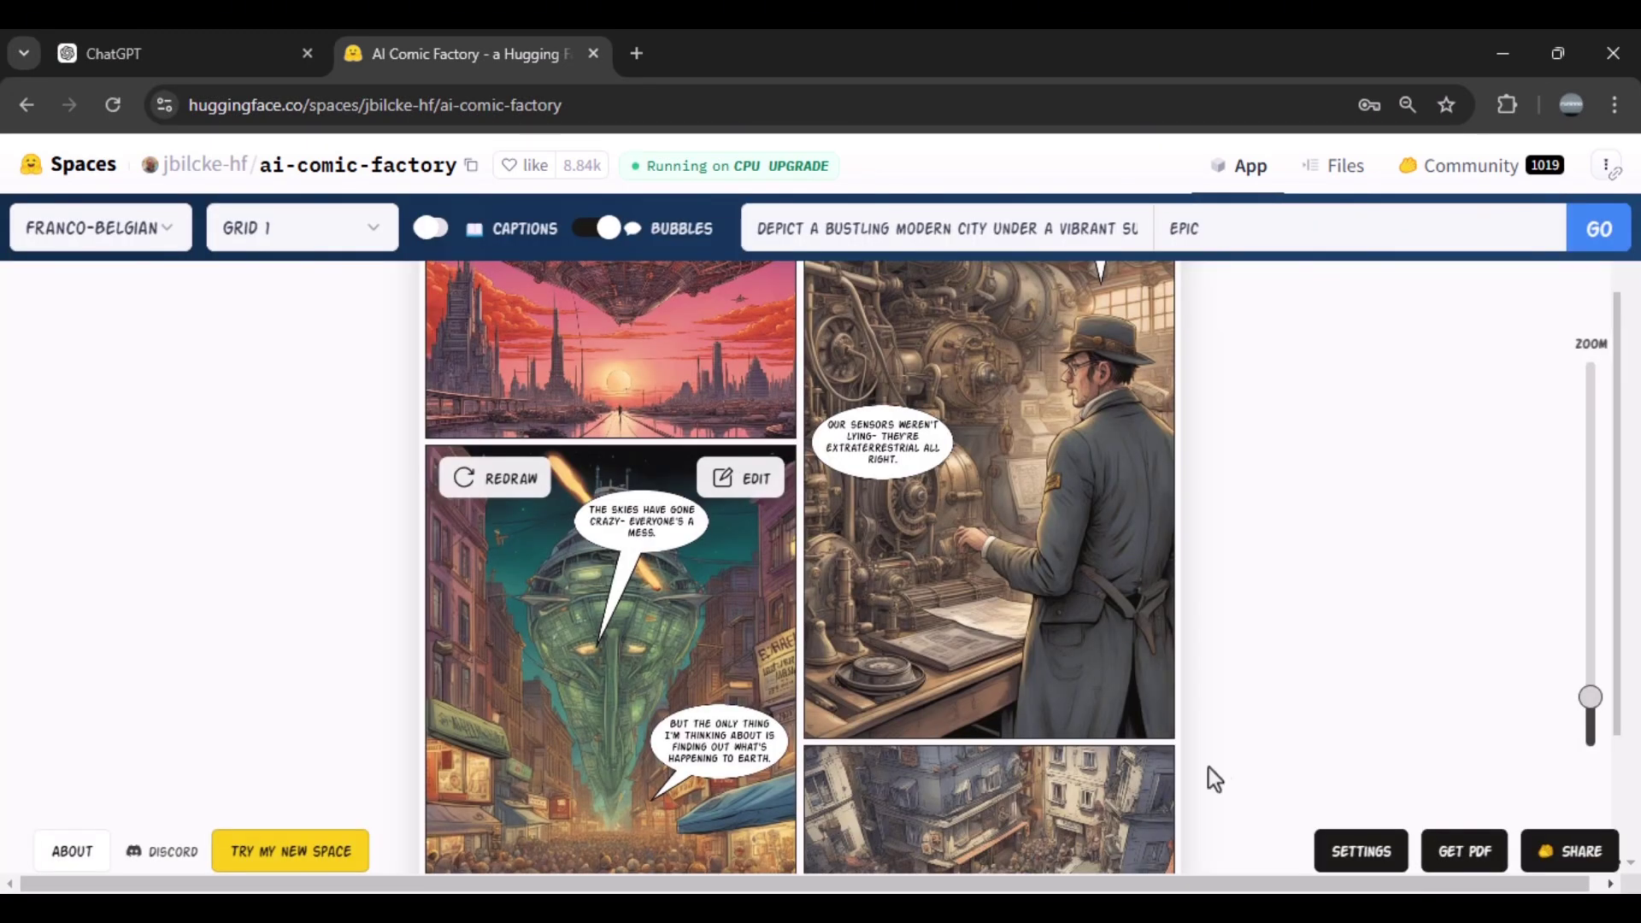
Try exporting the comic page as a PDF, cancel printing, and open the art style list
left_click(1472, 865)
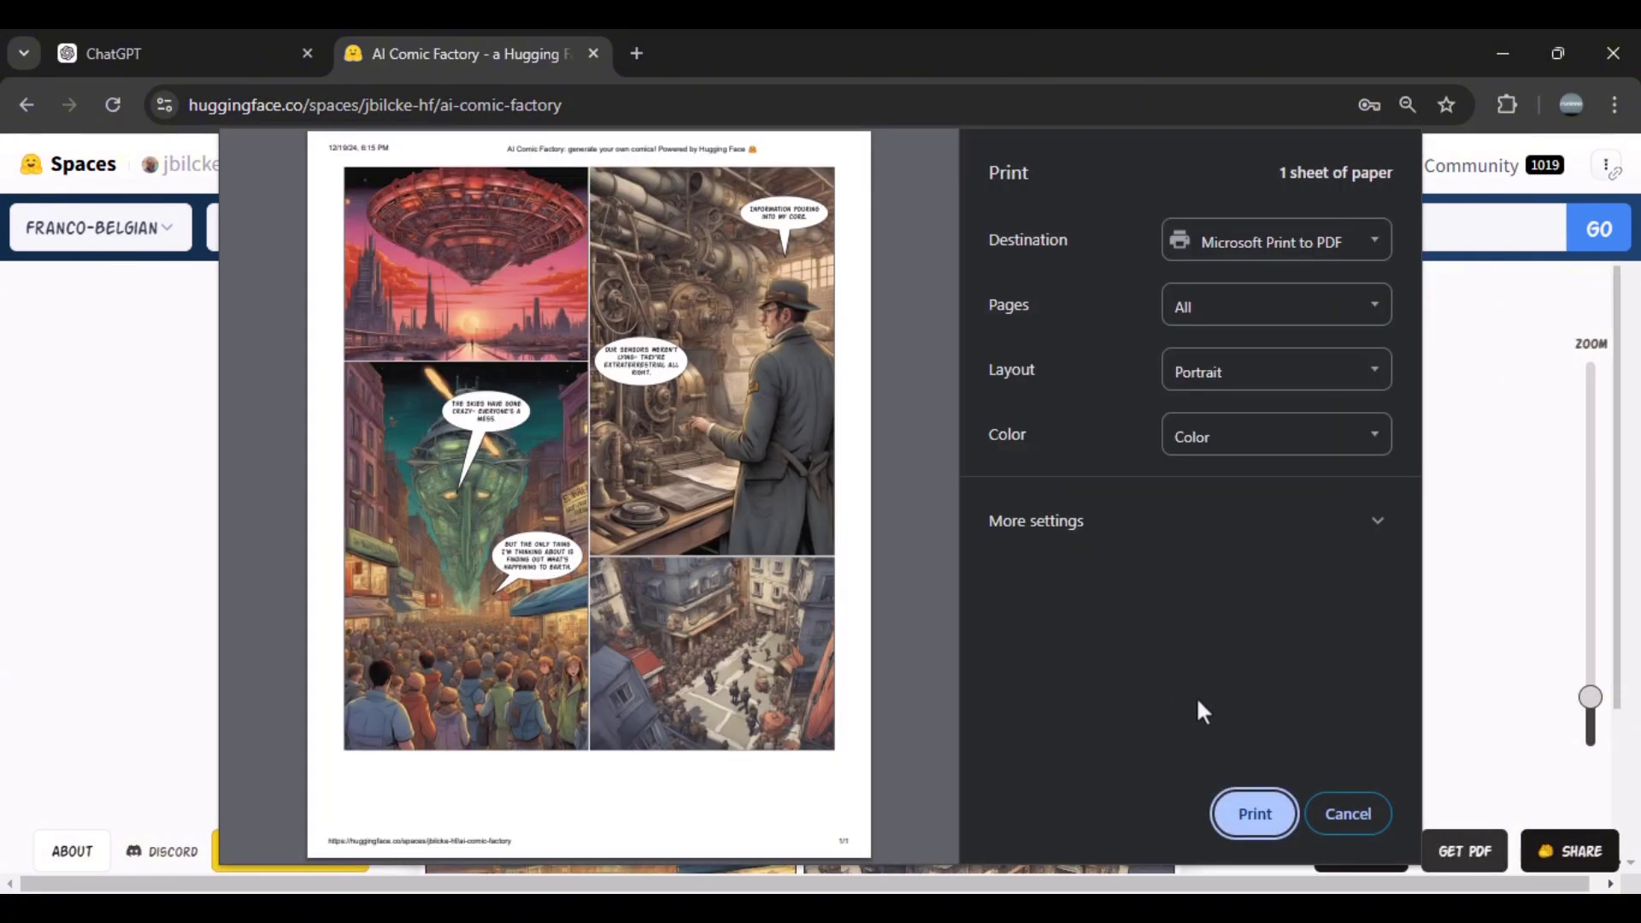
left_click(1350, 816)
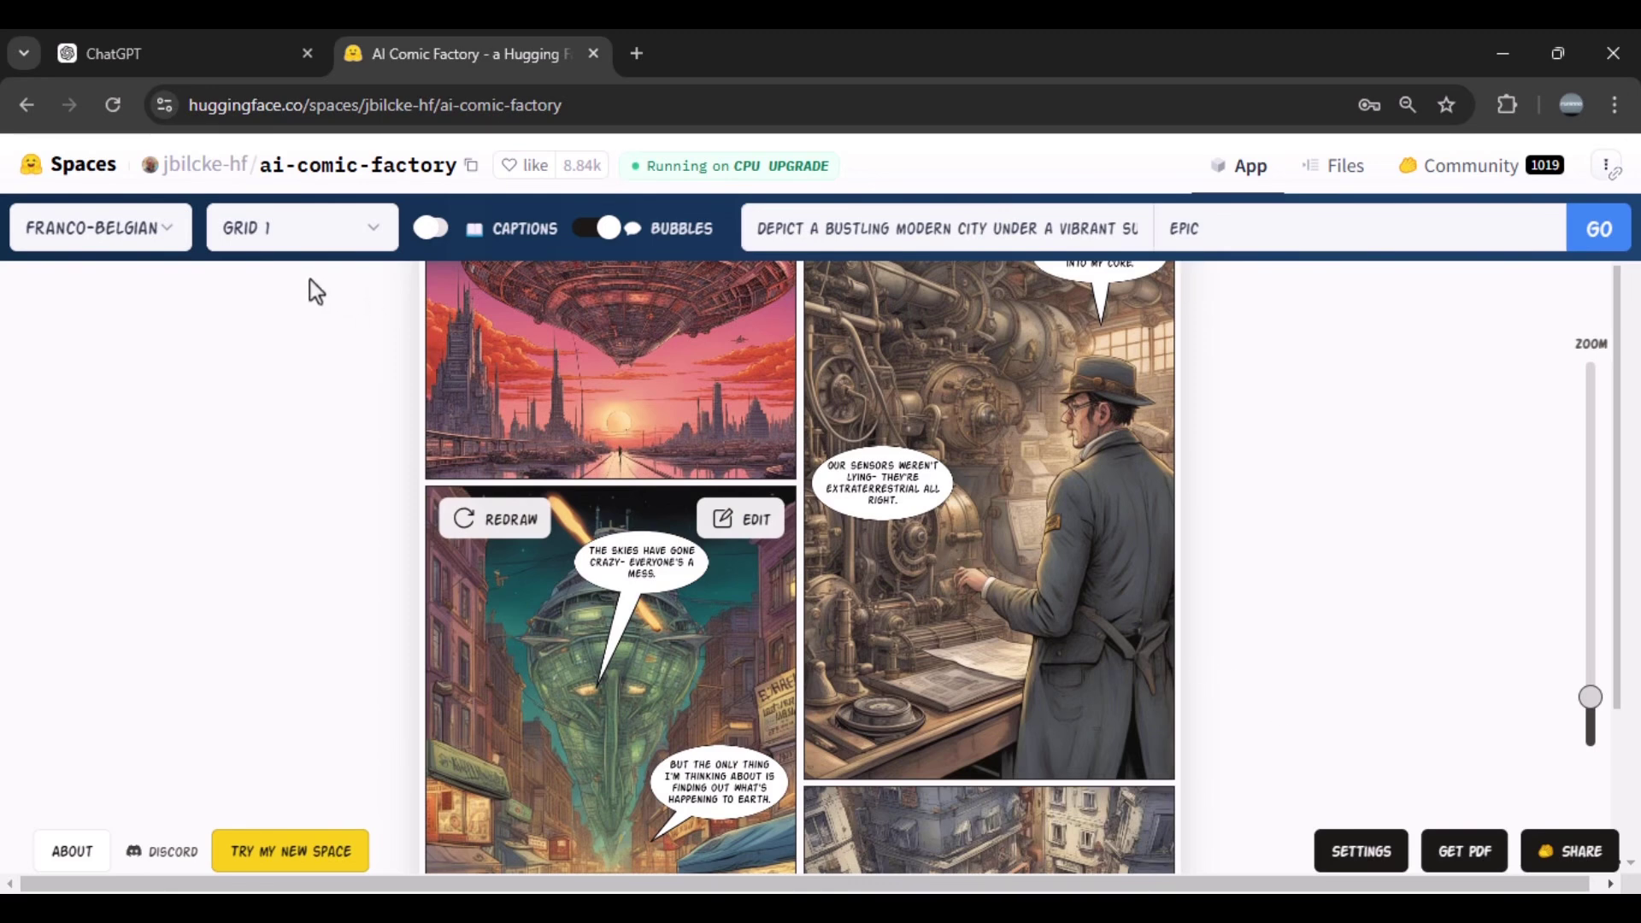
left_click(130, 228)
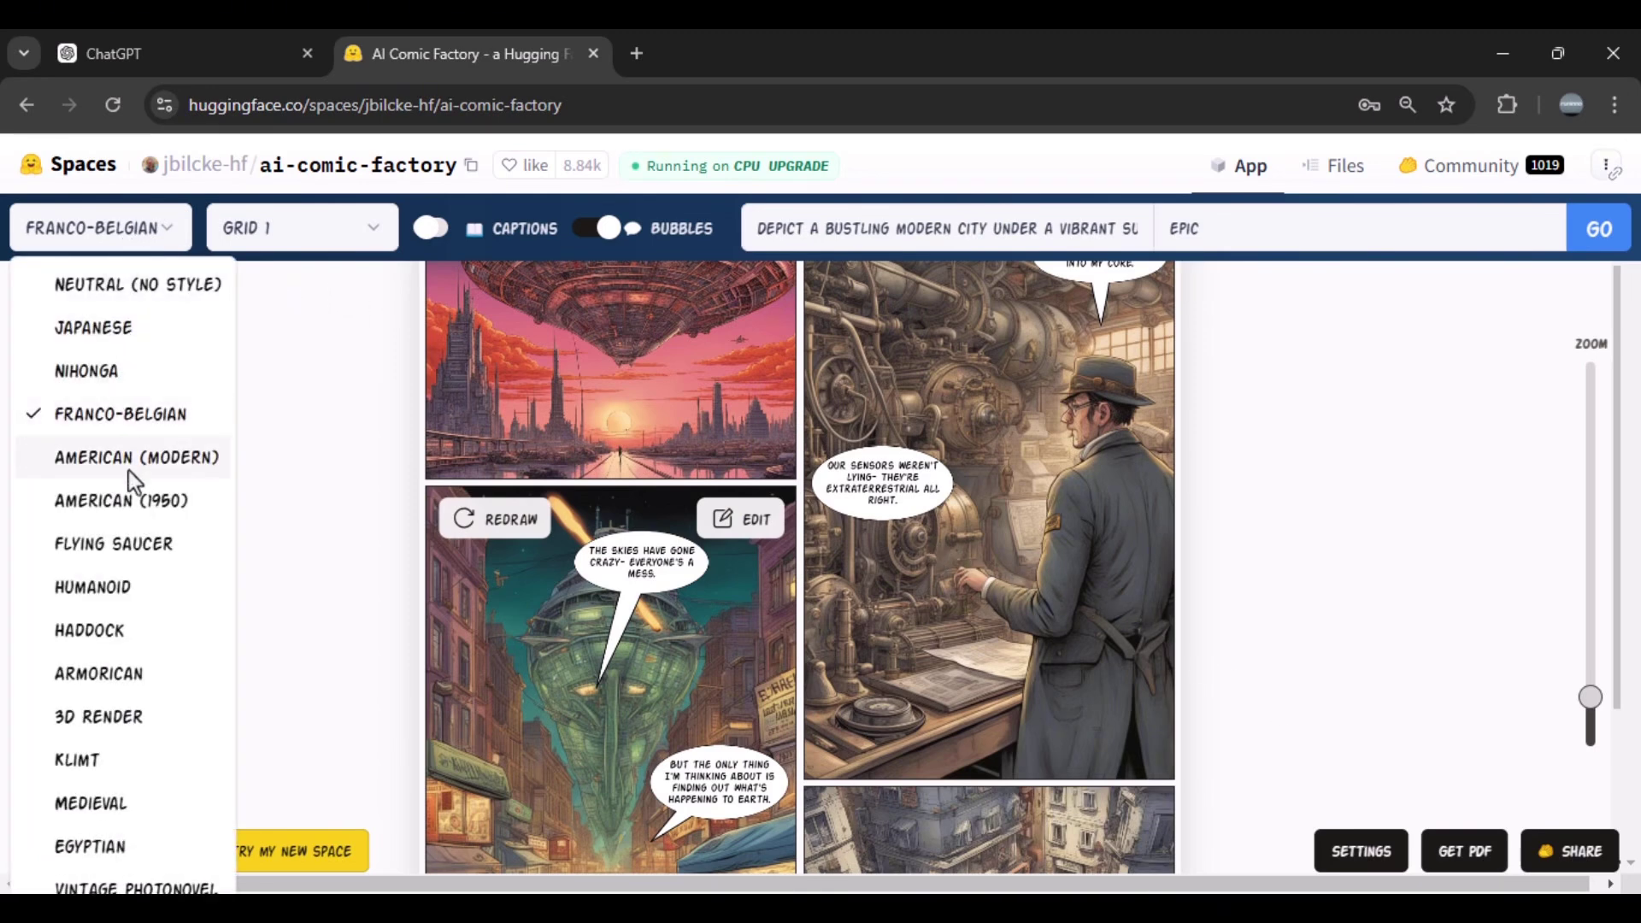
Regenerate the four-panel comic in the American (1950) art style
left_click(141, 503)
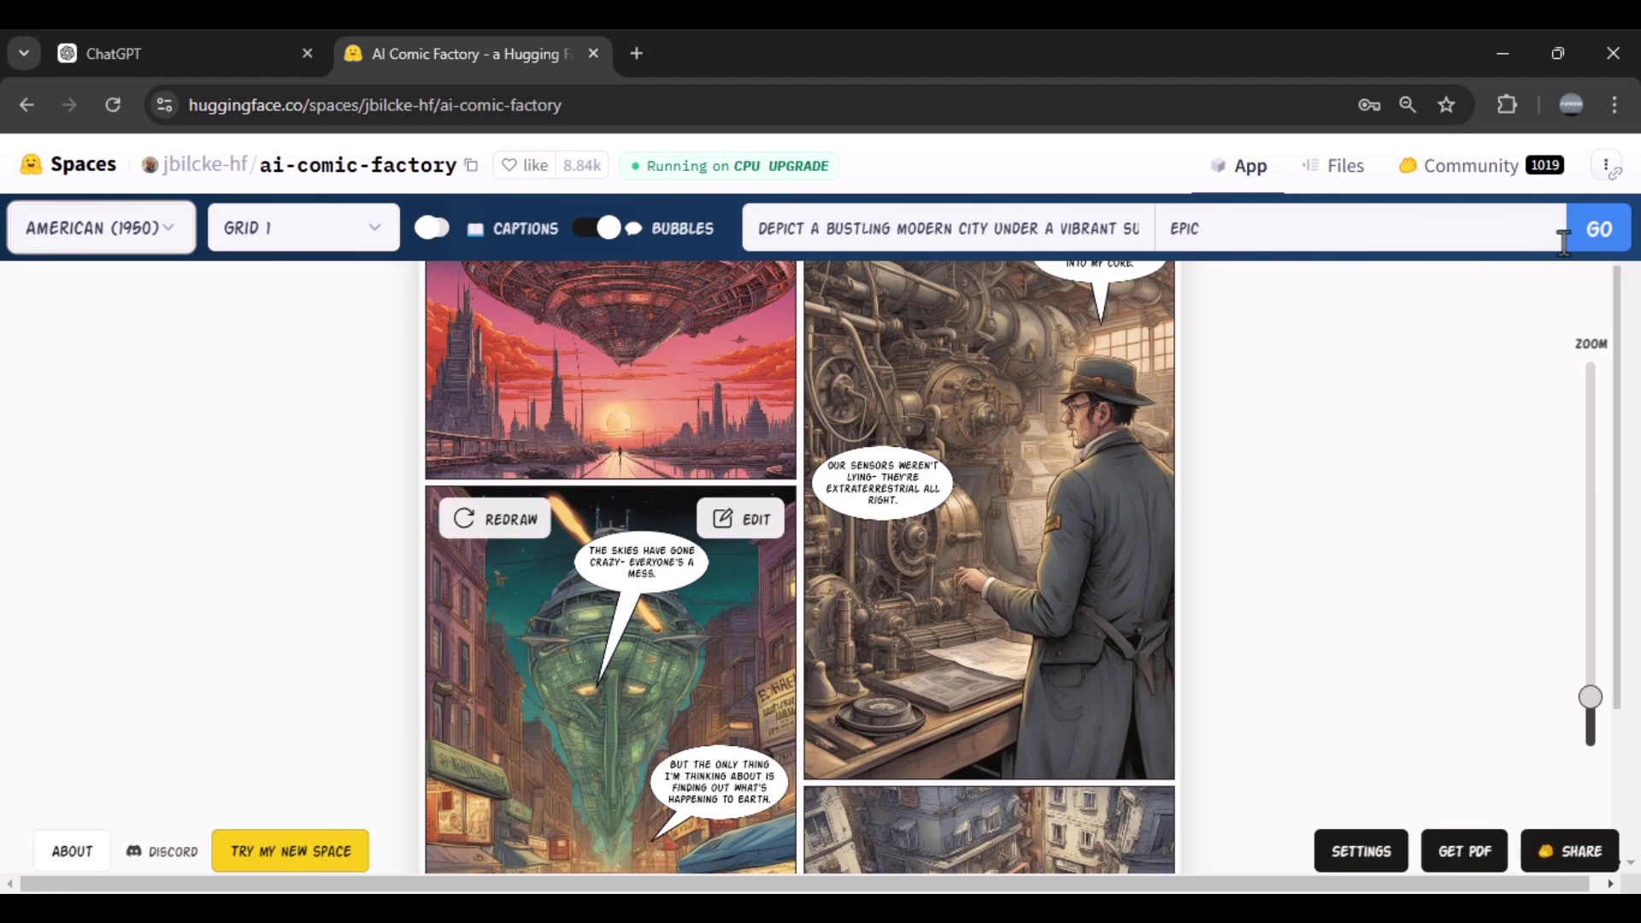
left_click(1598, 228)
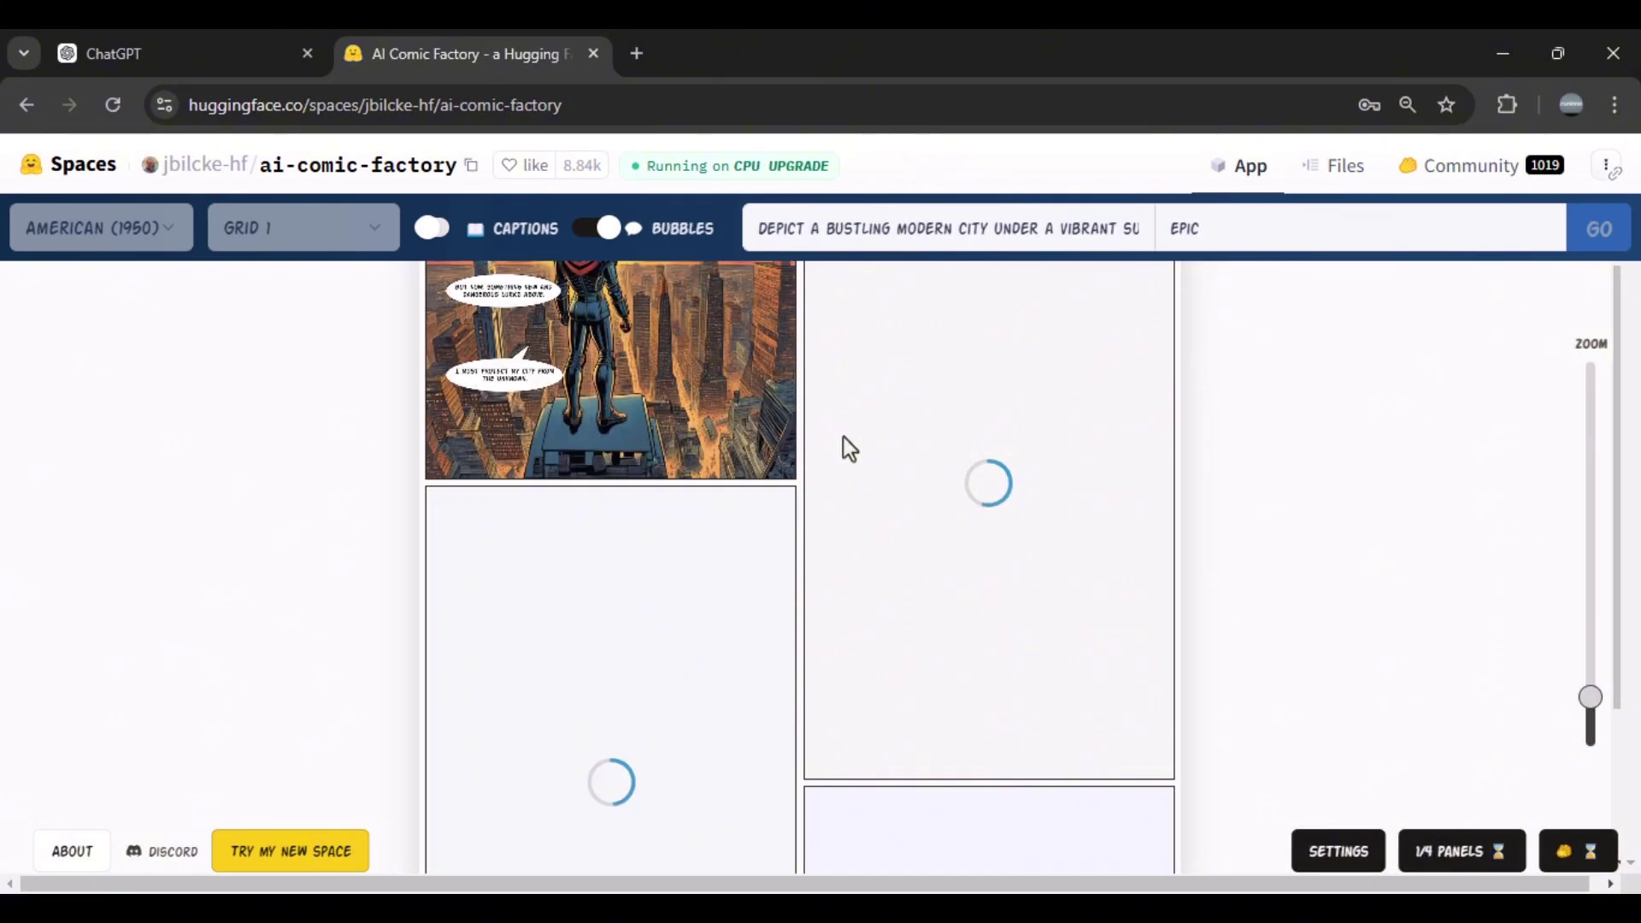
scroll(841, 434, "up", 1)
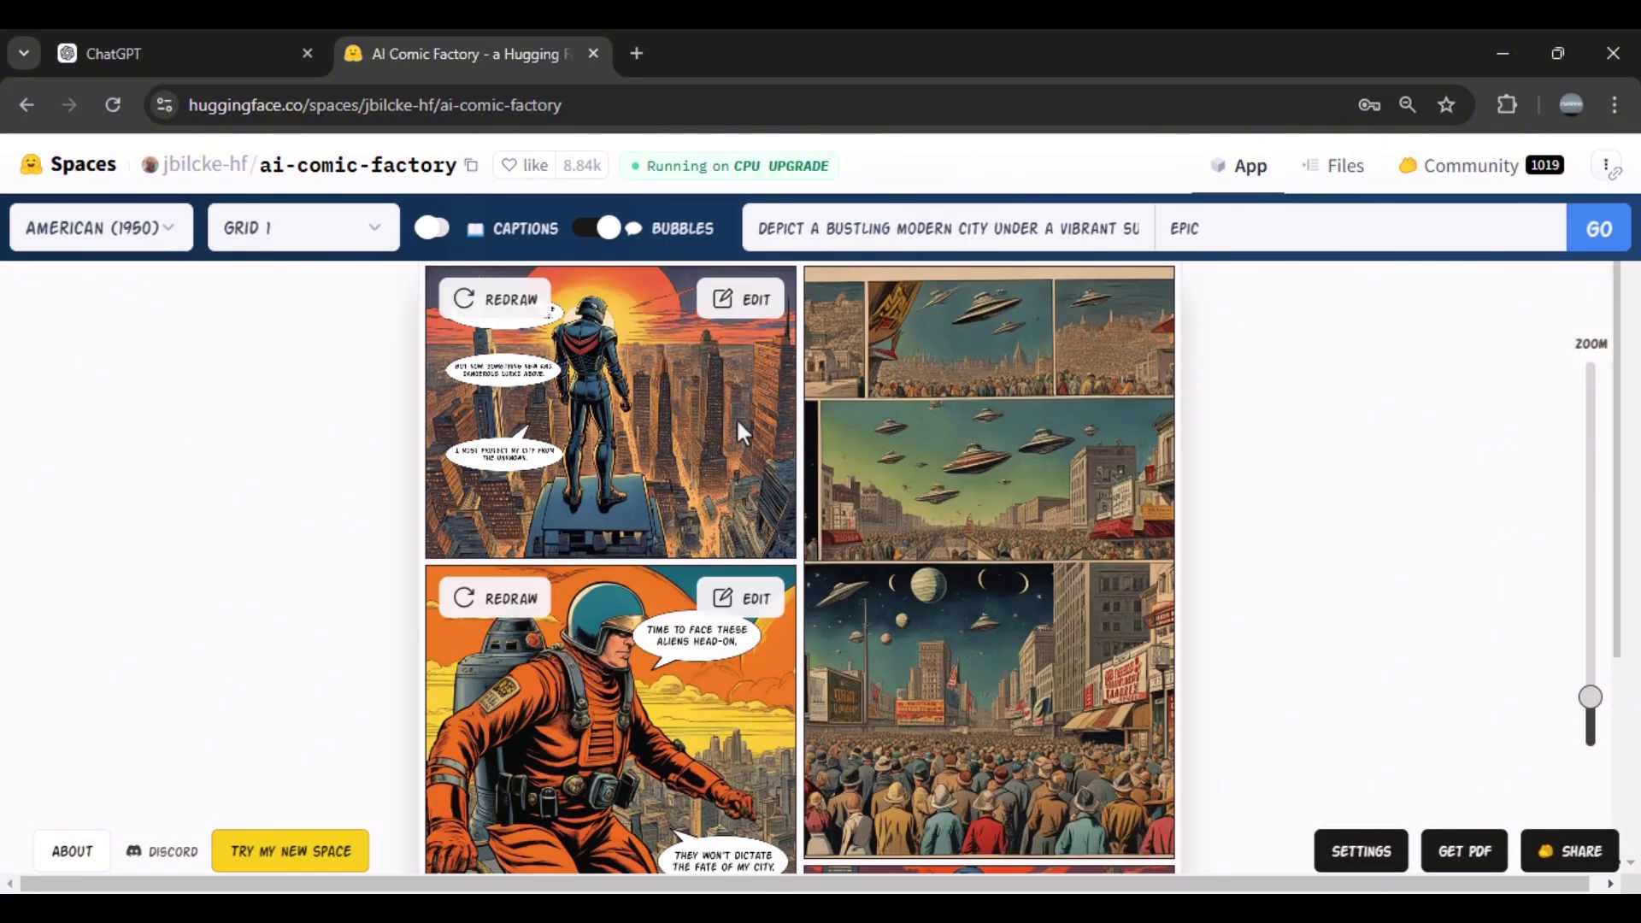
scroll(837, 448, "down", 3)
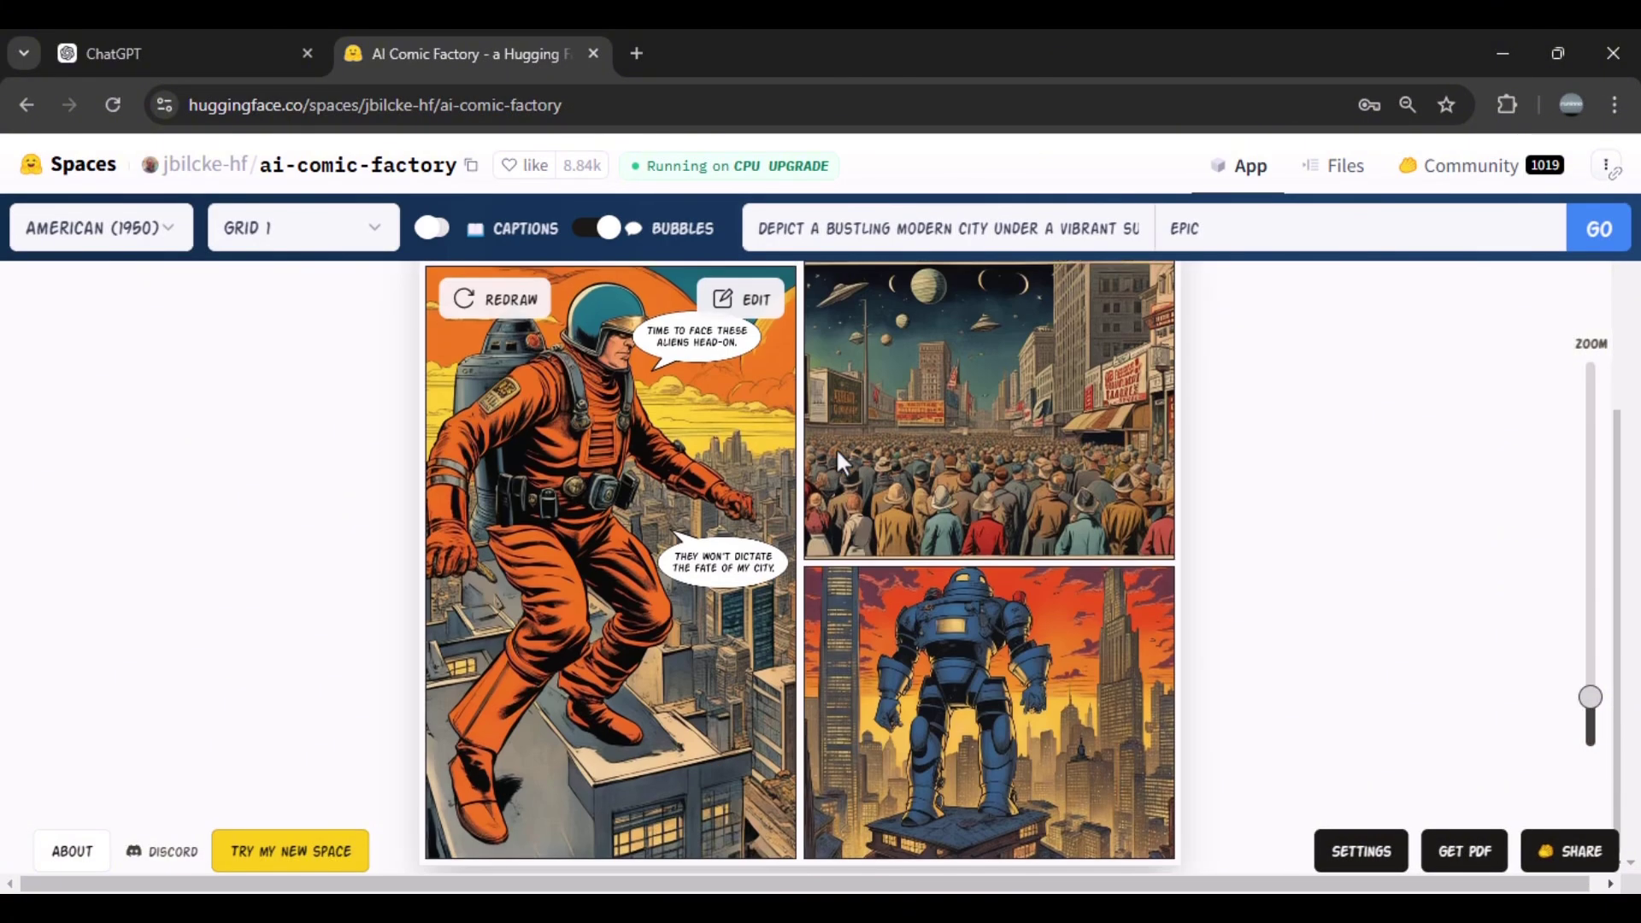
Regenerate the comic in Humanoid style, showing spaceships and an orange-suited hero
left_click(135, 247)
left_click(120, 583)
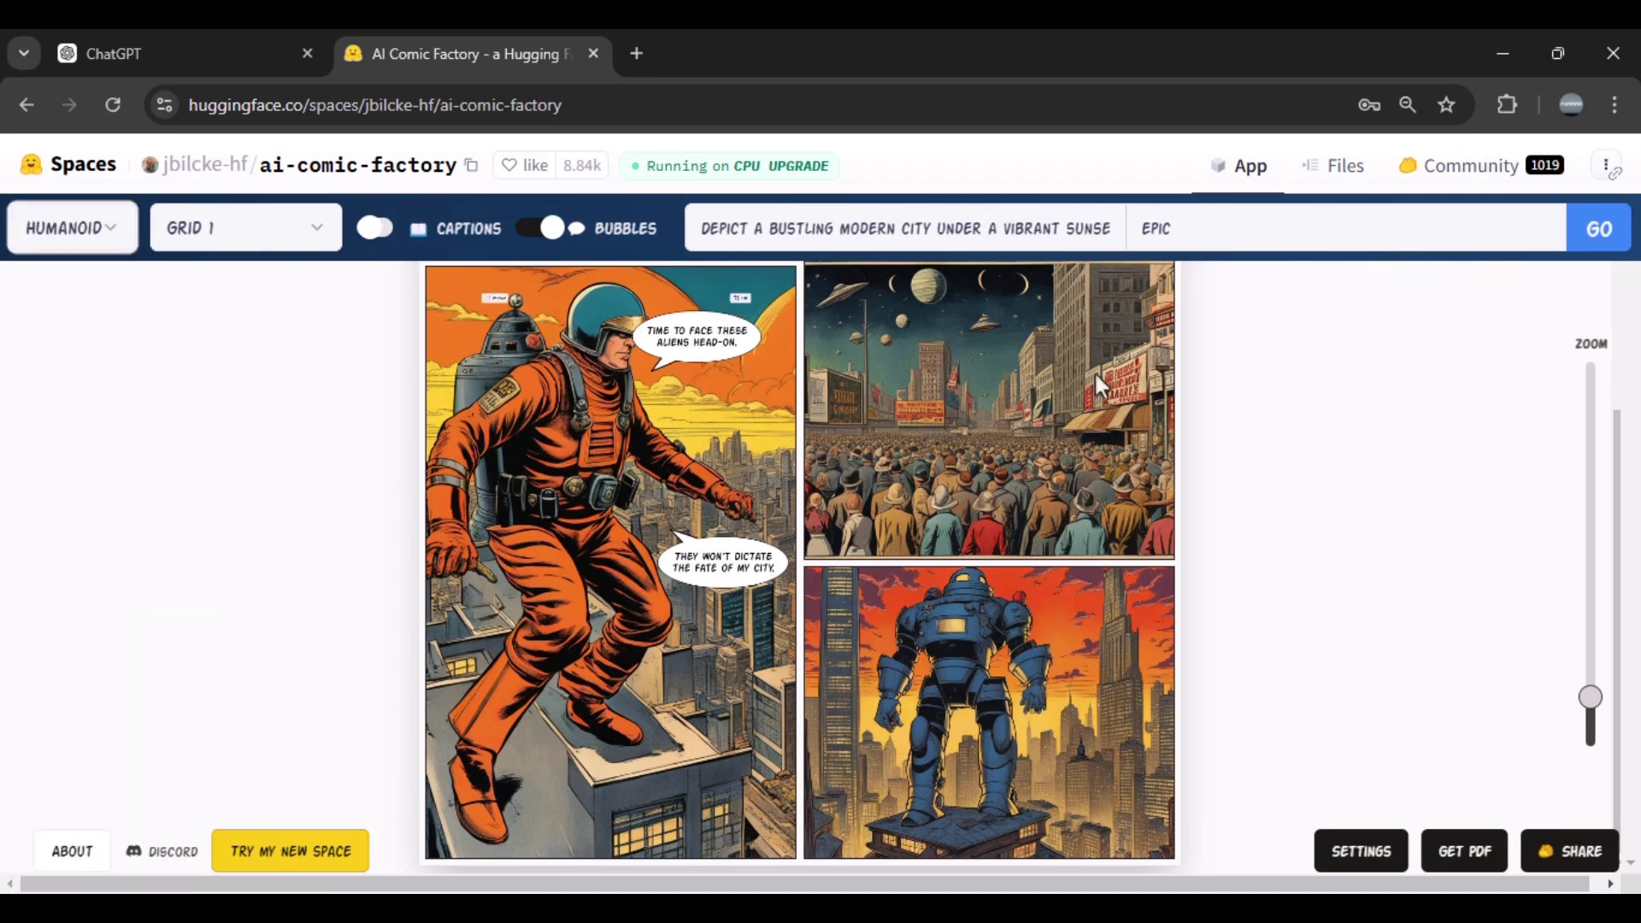
left_click(1600, 239)
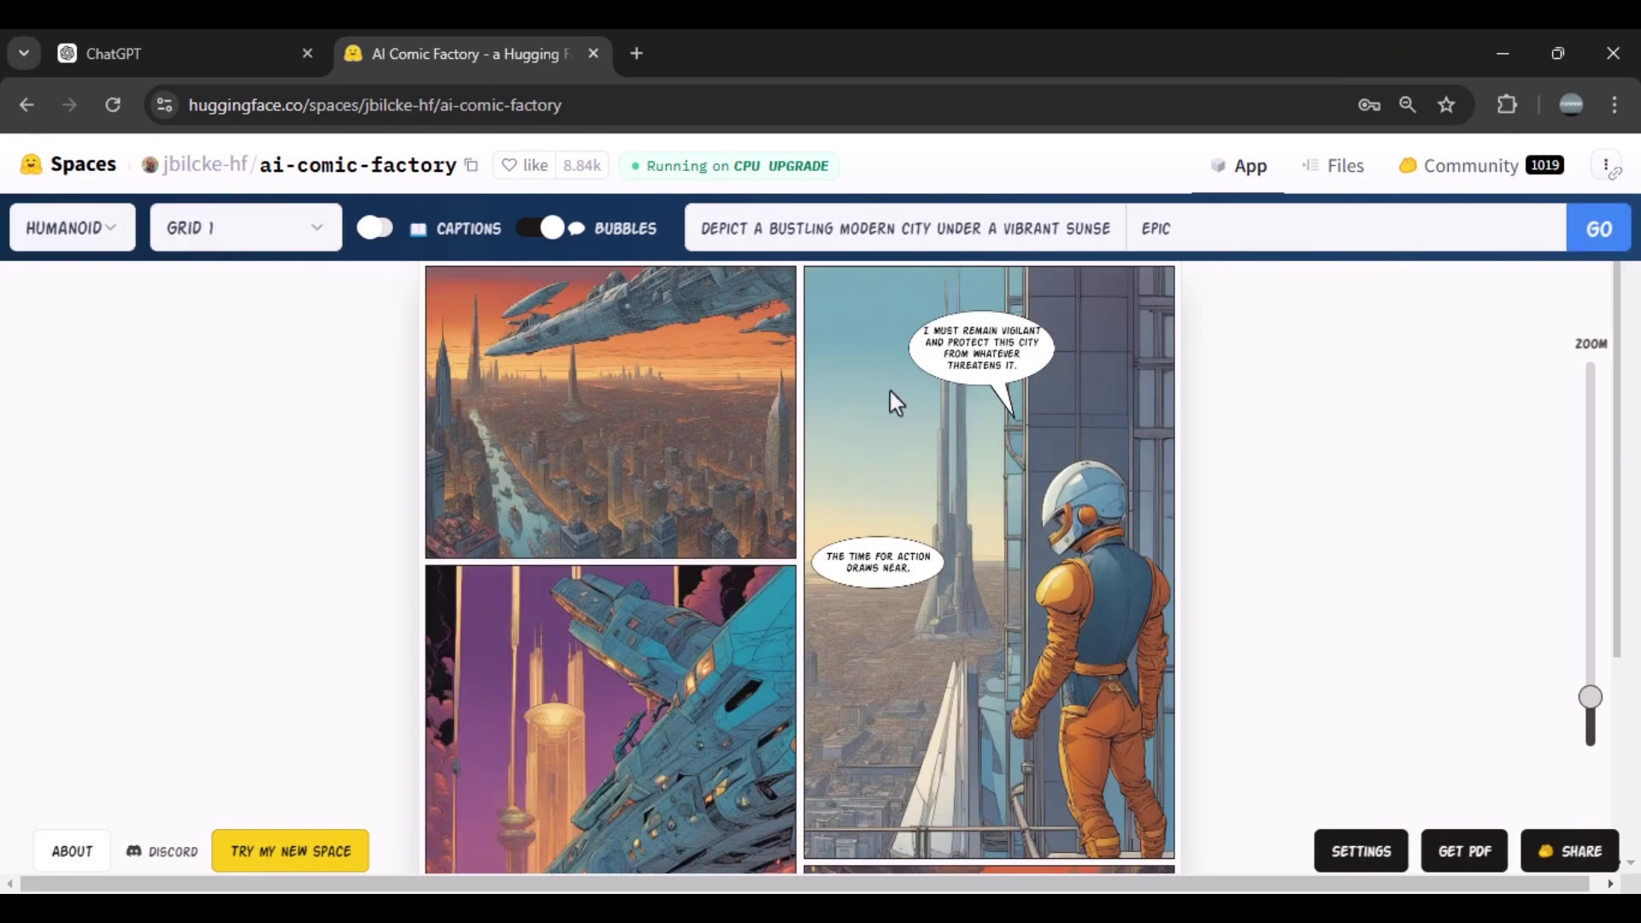
scroll(890, 392, "down", 3)
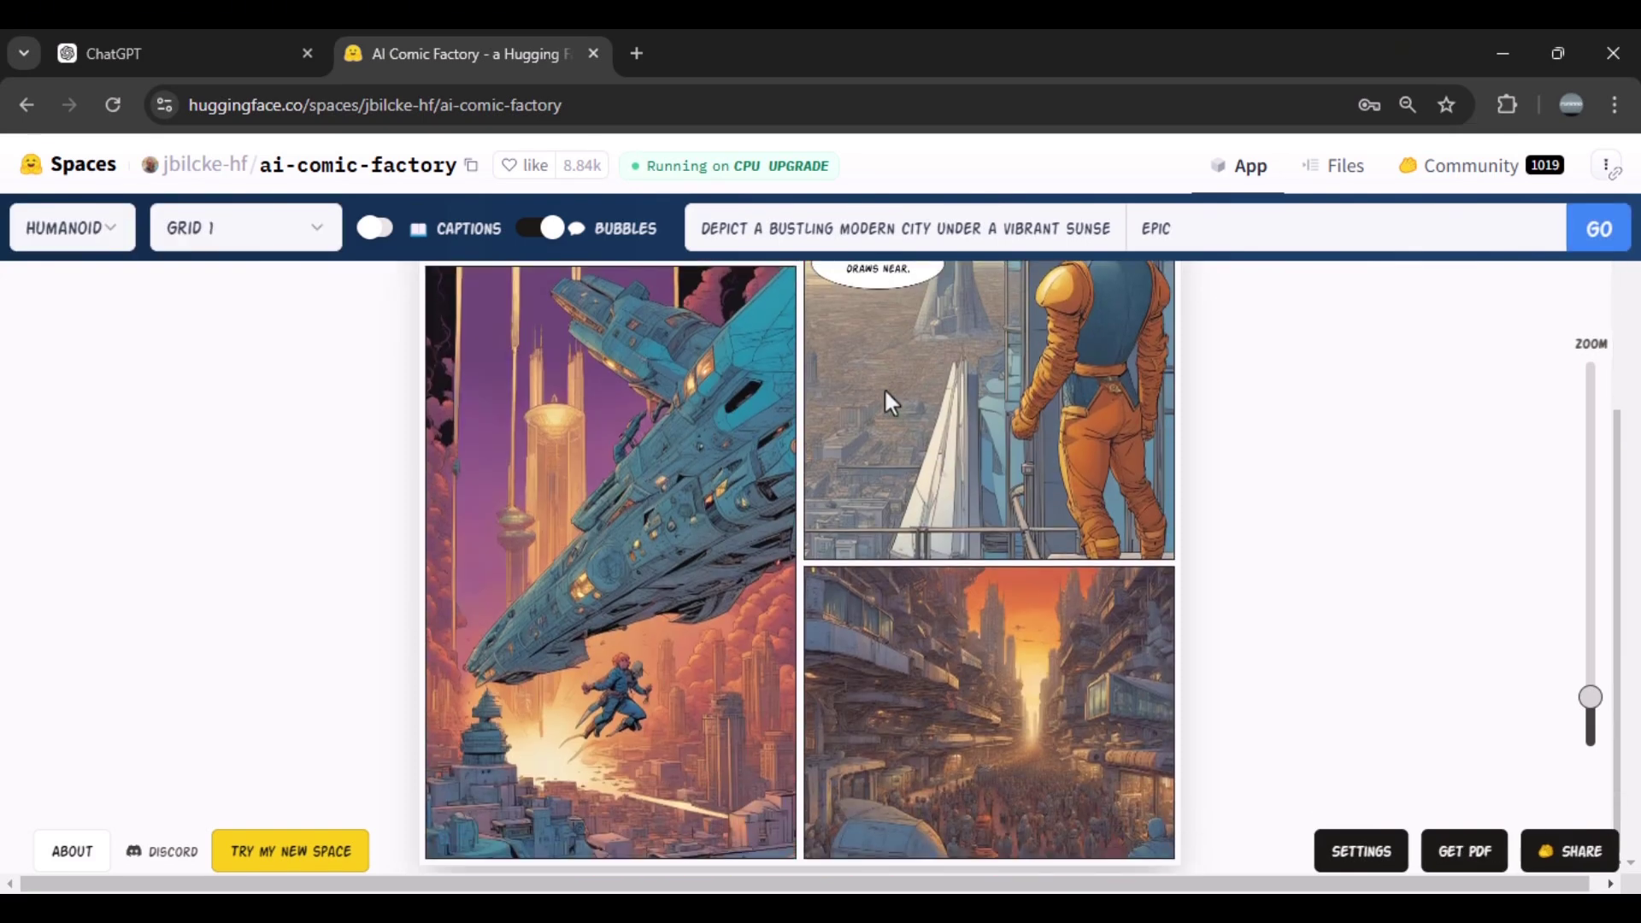
scroll(884, 387, "up", 3)
left_click(77, 244)
Re-render the comic in the 3D Render art style
left_click(129, 704)
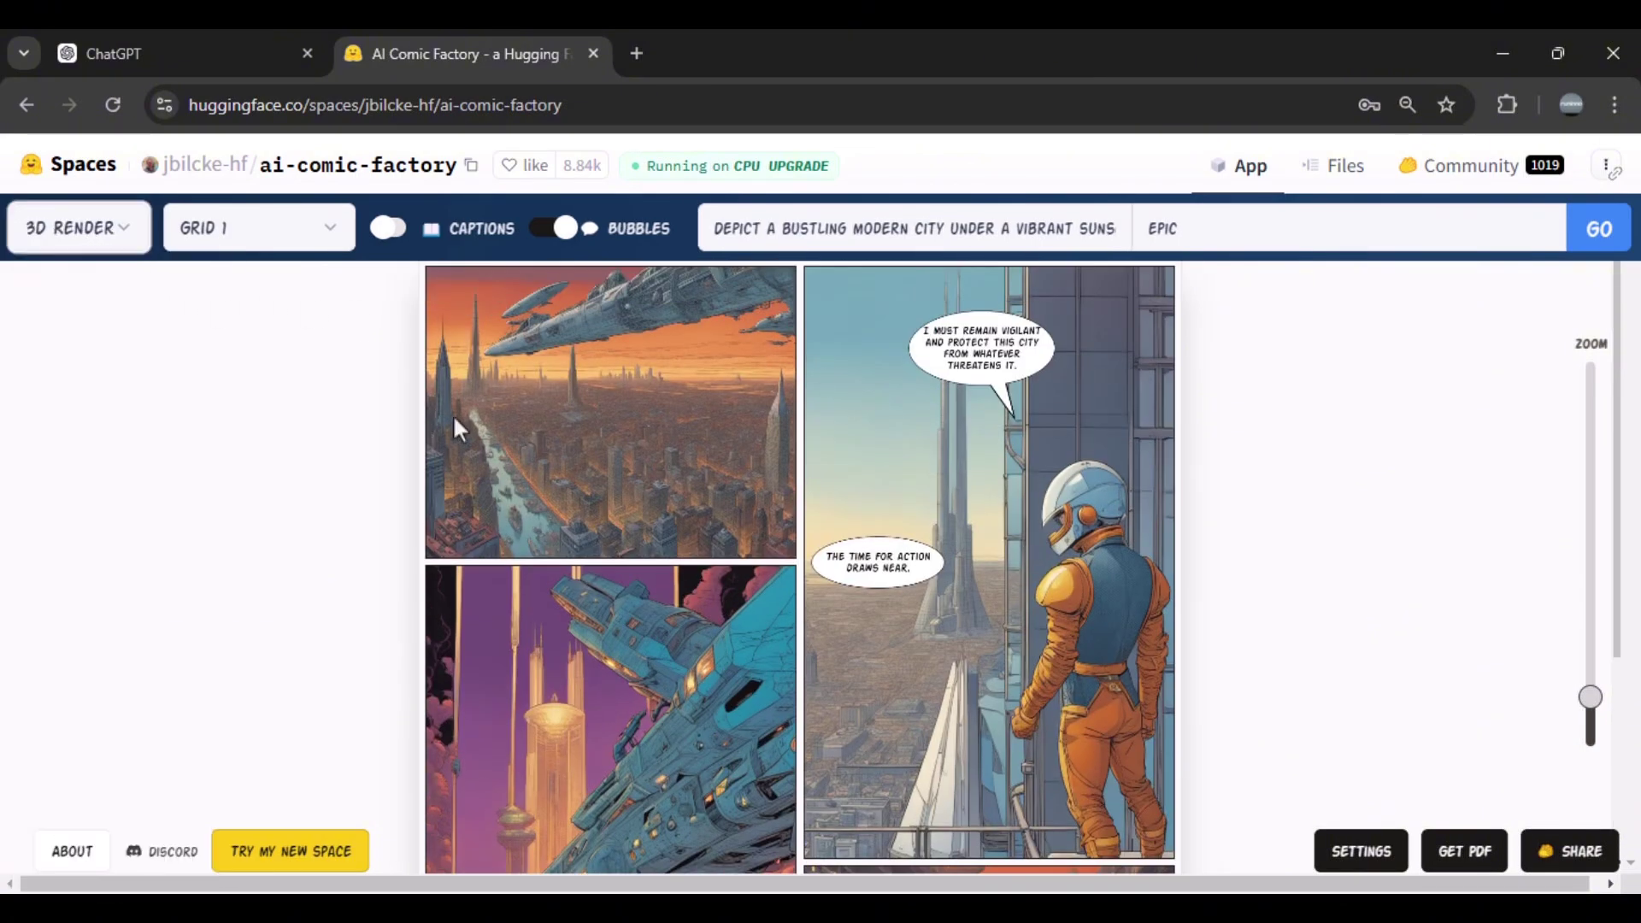
left_click(1584, 252)
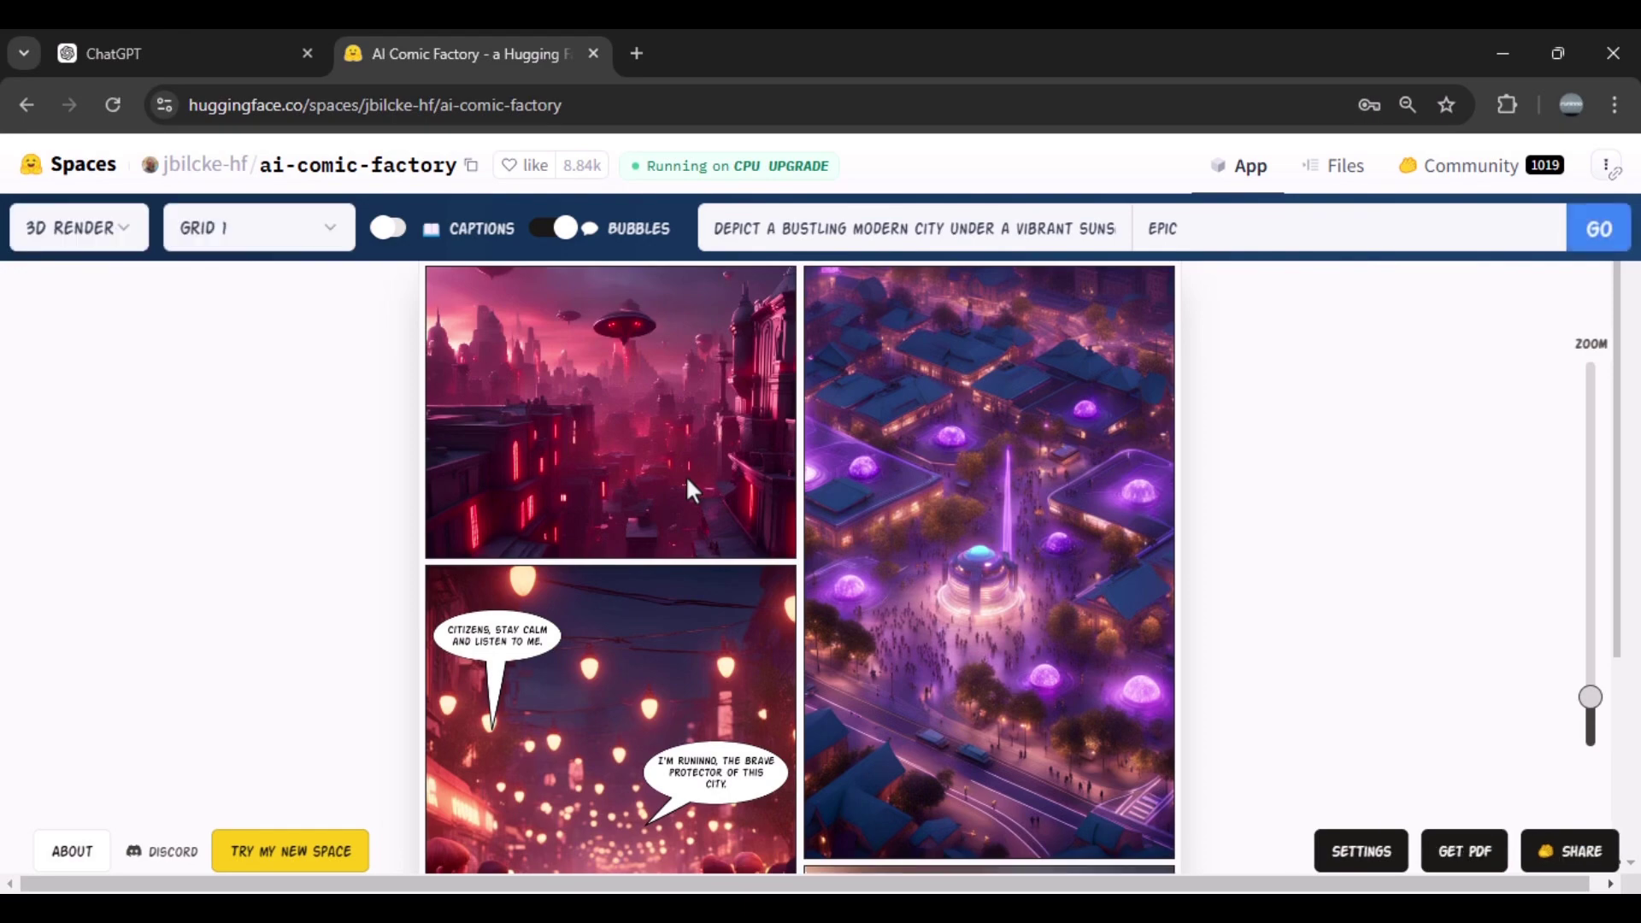
scroll(686, 475, "down", 4)
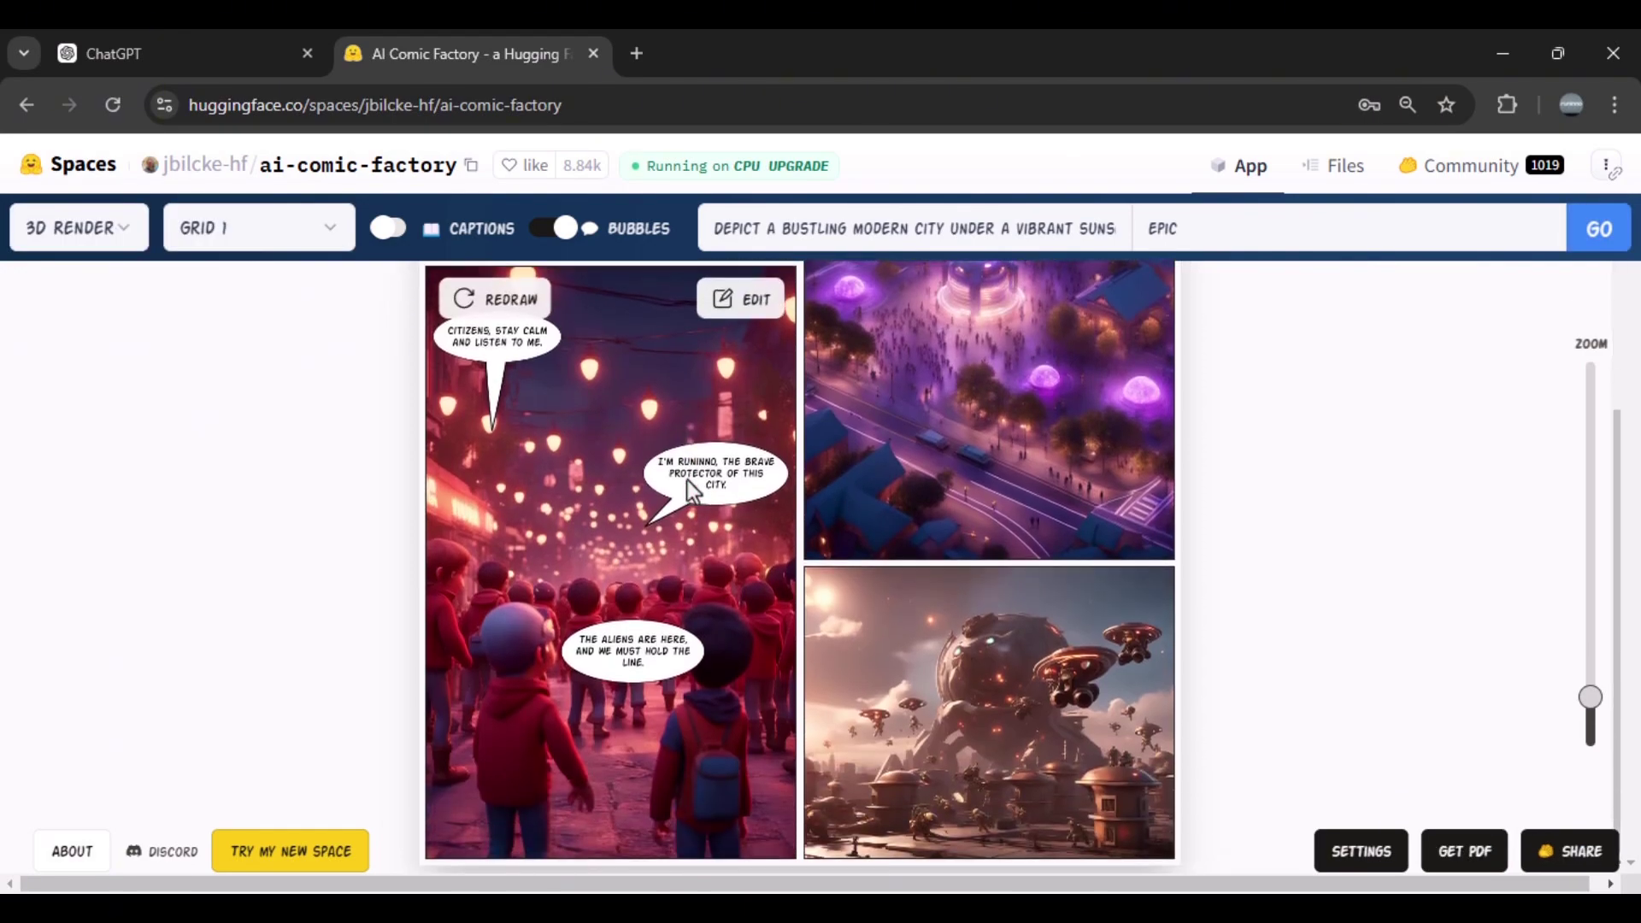
scroll(689, 480, "up", 4)
Regenerate the comic in Flying Saucer style, featuring a suited investigator
left_click(77, 227)
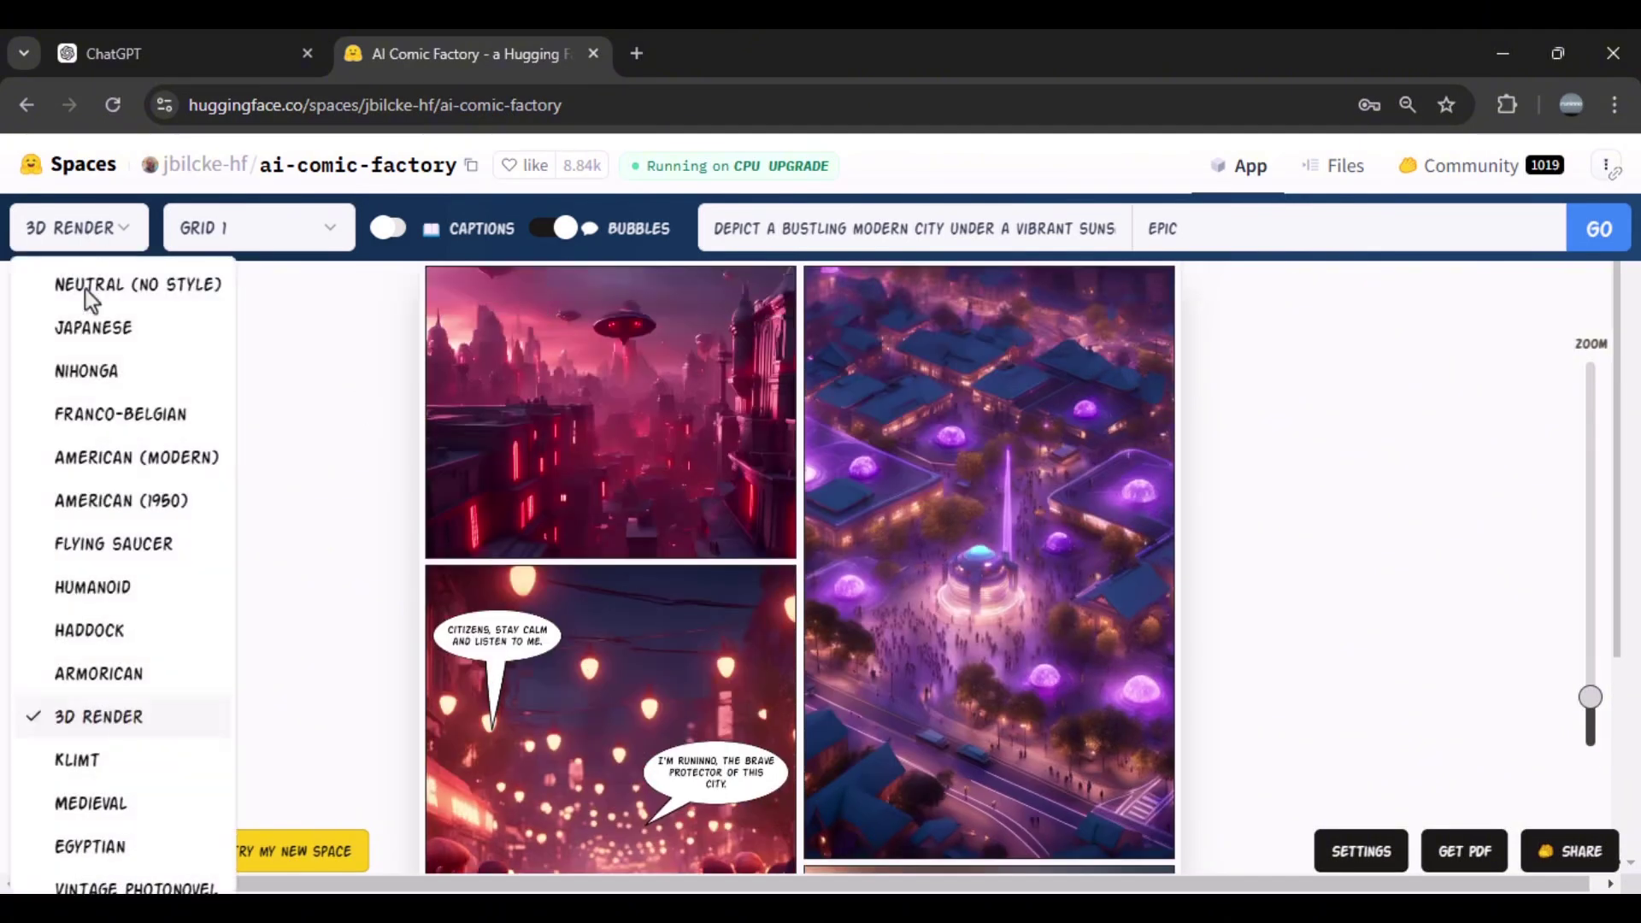
left_click(124, 546)
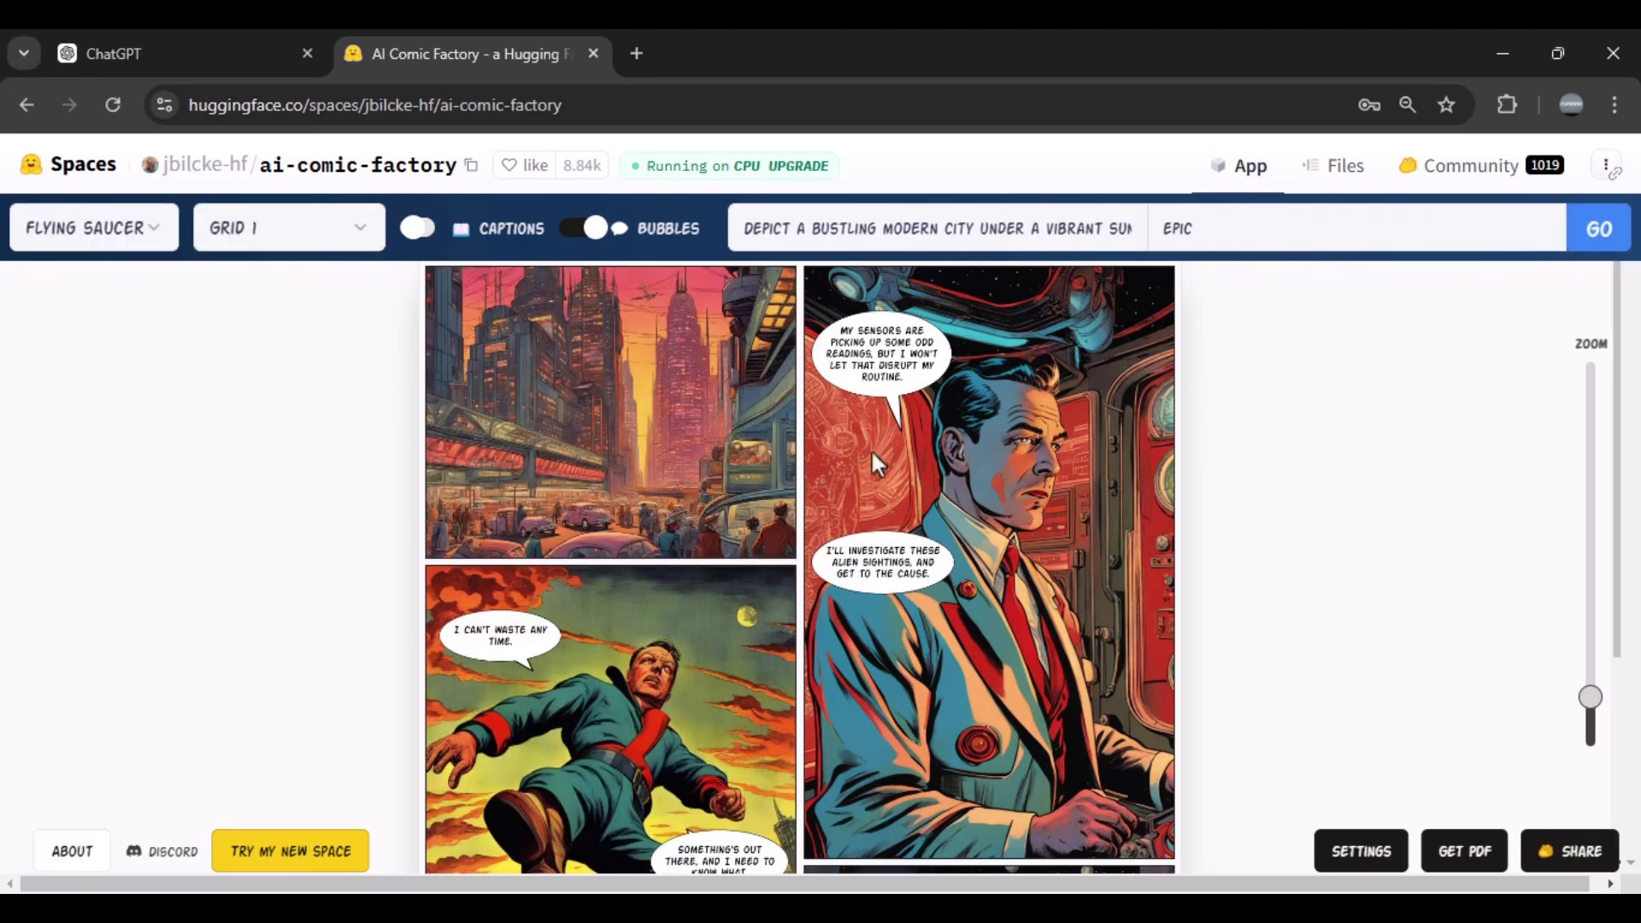
scroll(813, 424, "down", 4)
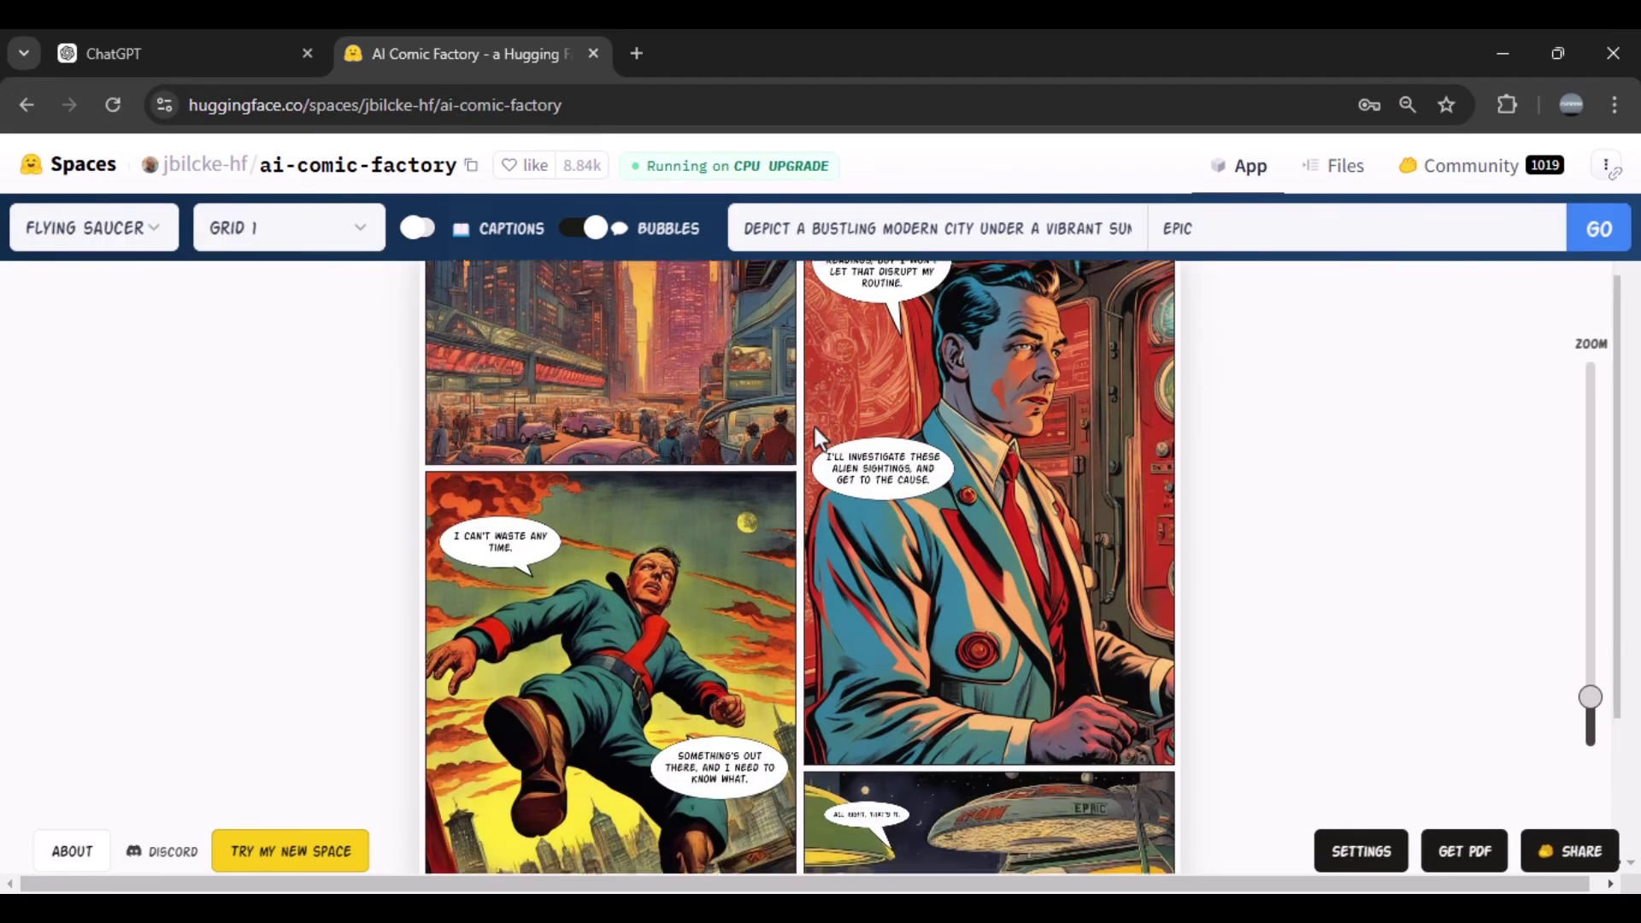
Switch the art style to Egyptian
mouse_move(609, 407)
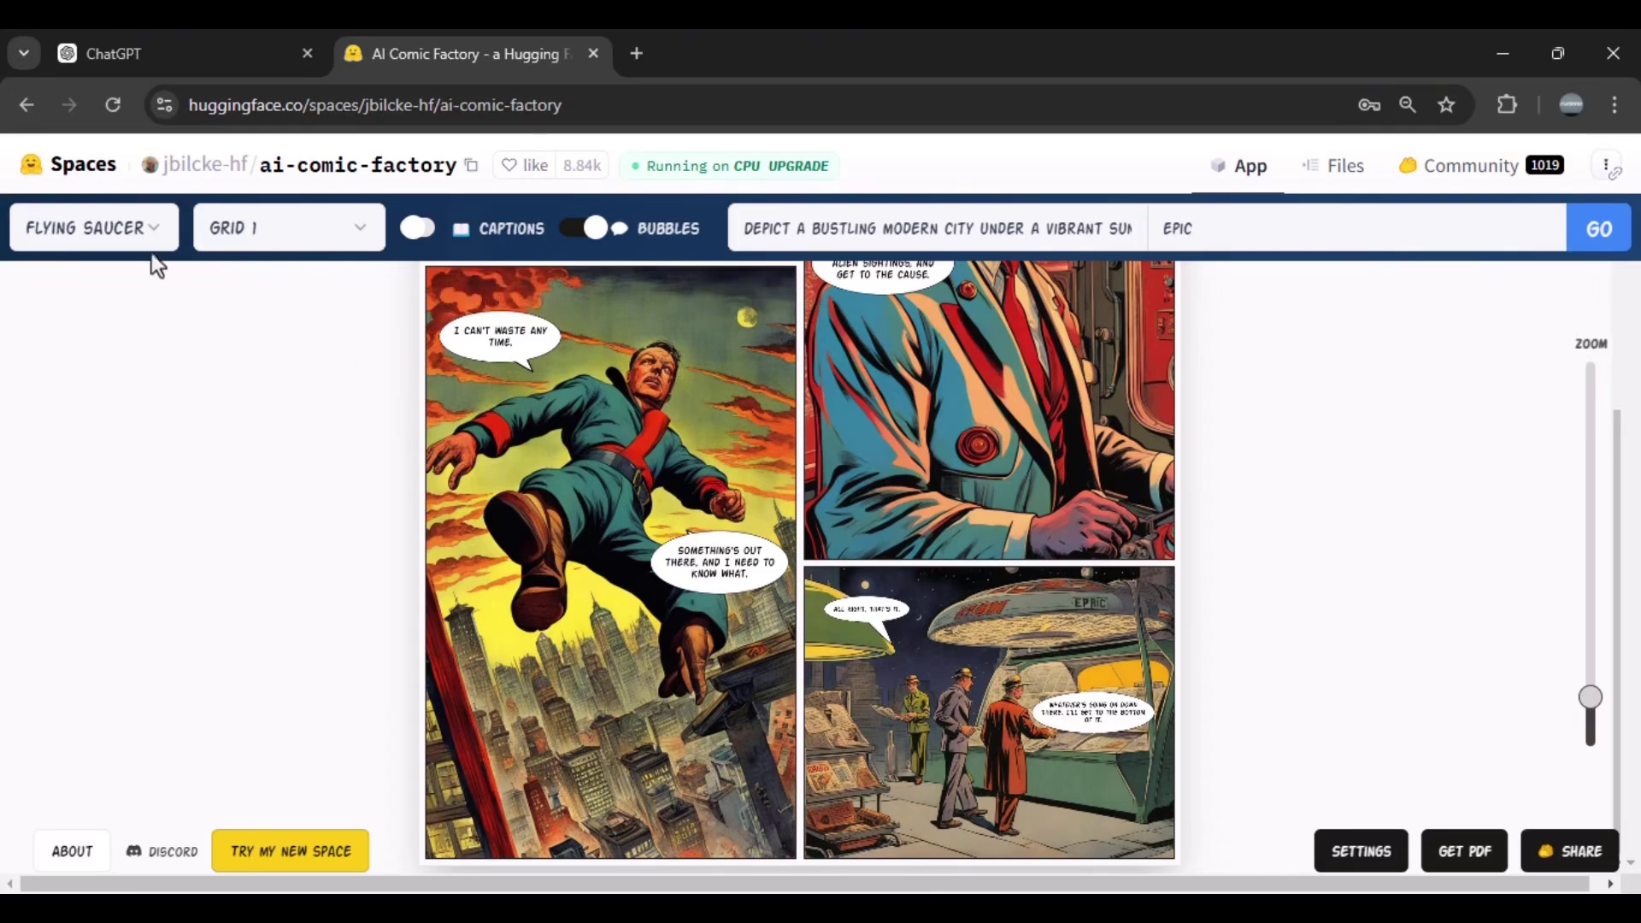
left_click(129, 235)
left_click(119, 845)
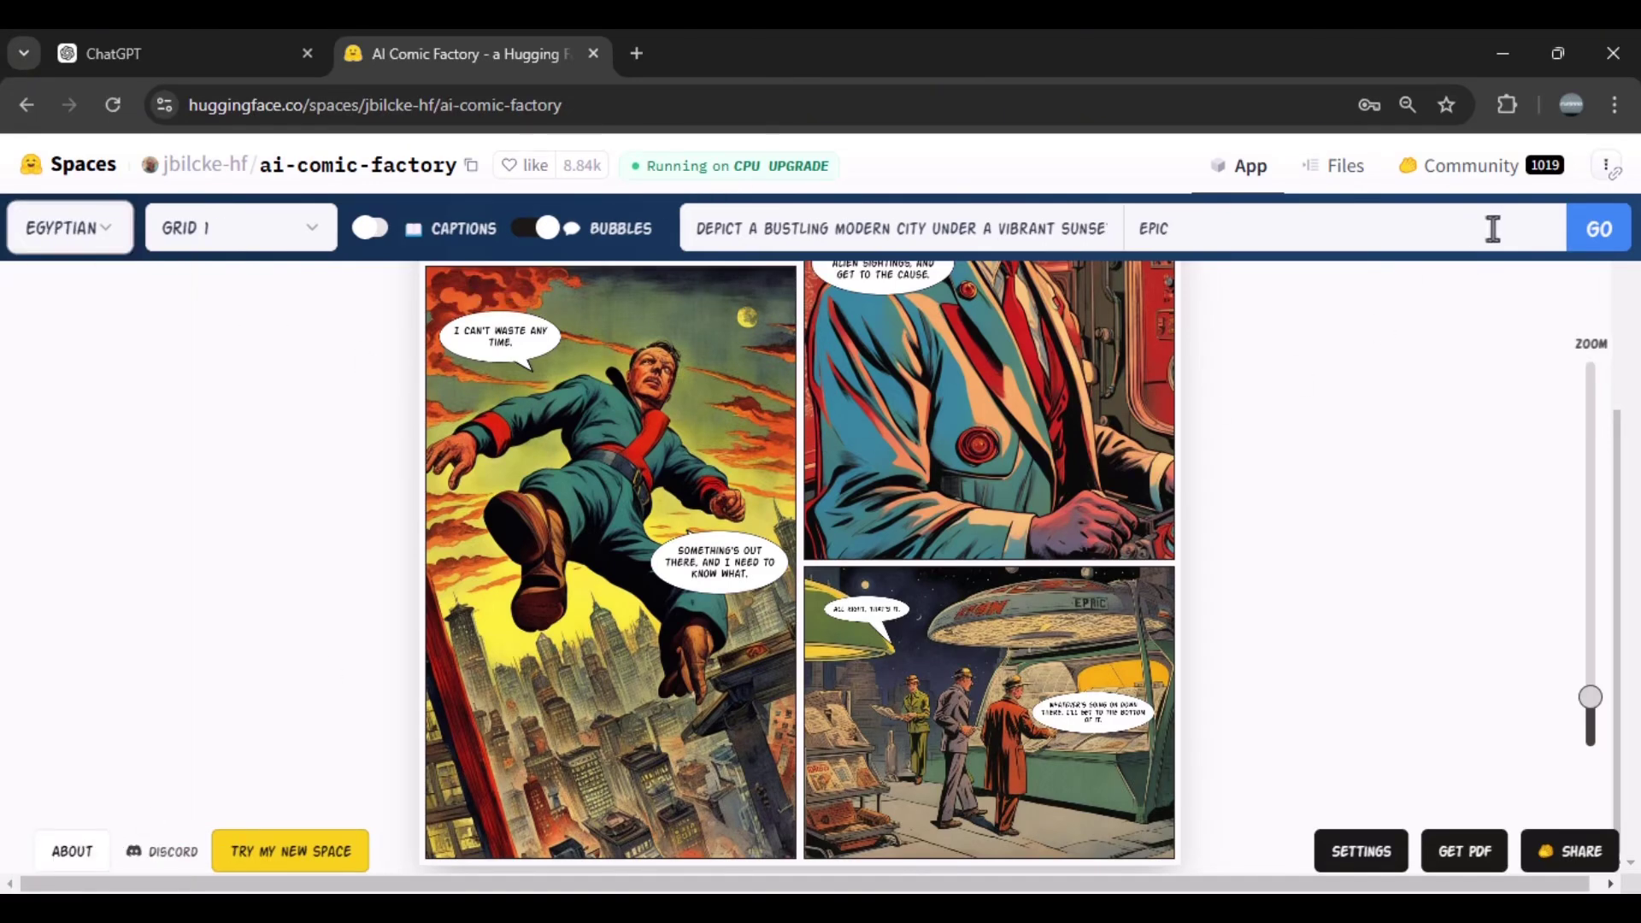